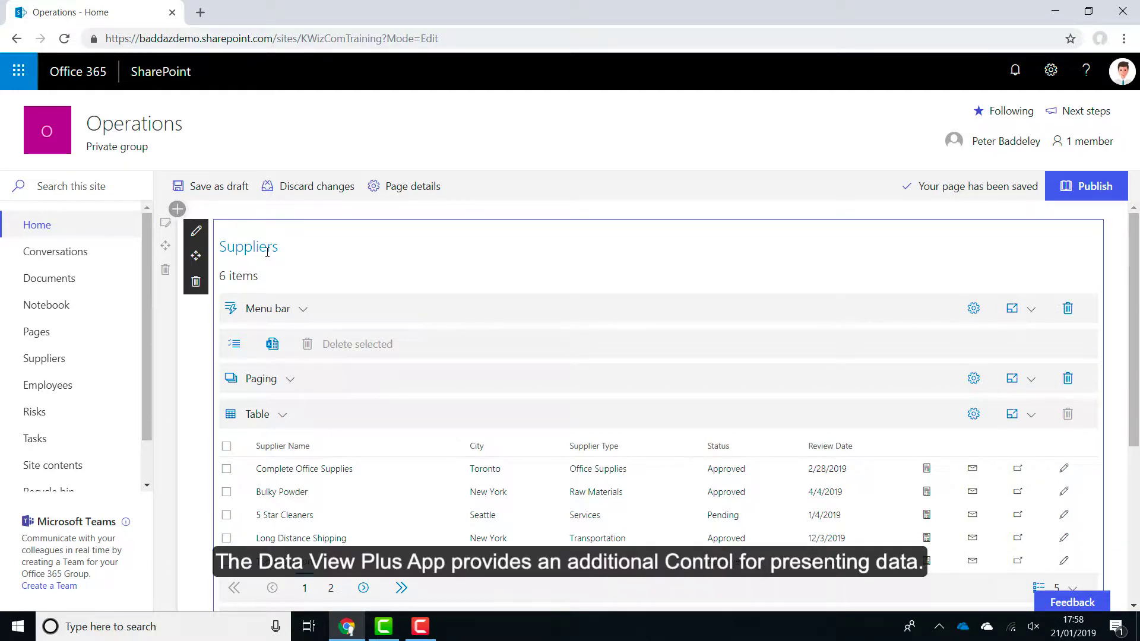
Step: Change the Suppliers web part's Table control to a Custom control and open its template for editing
click(254, 416)
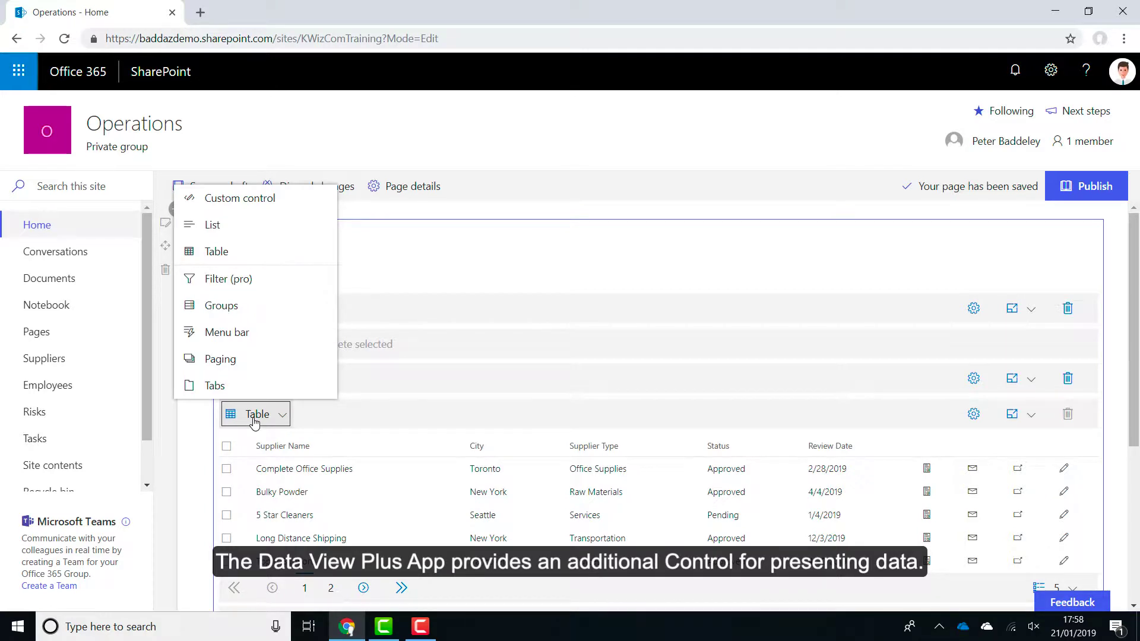
click(321, 208)
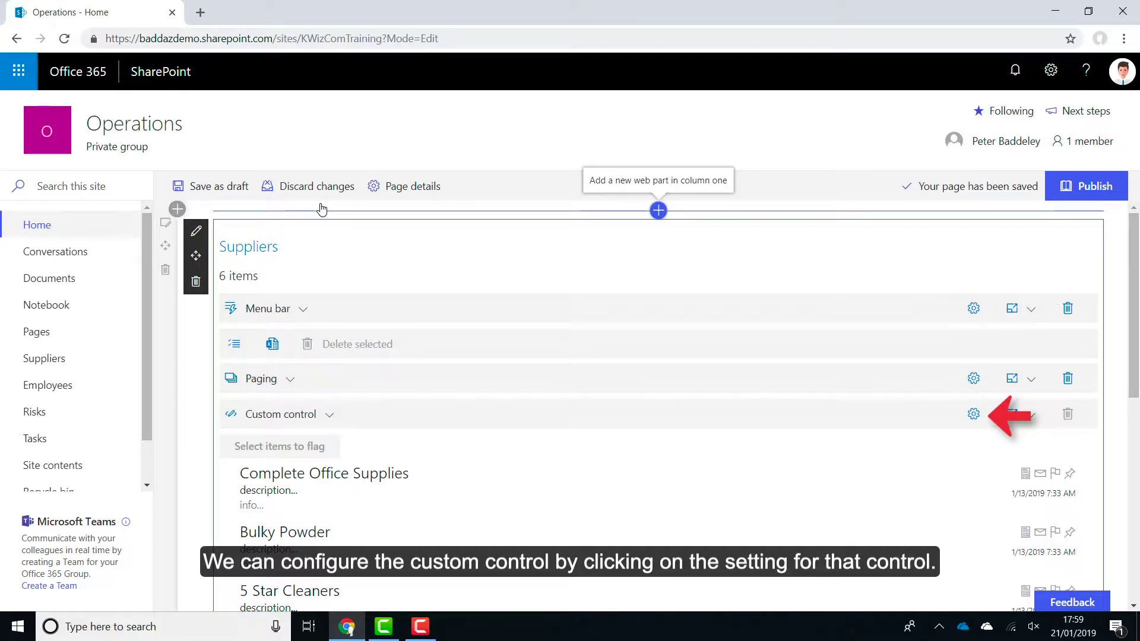
click(974, 414)
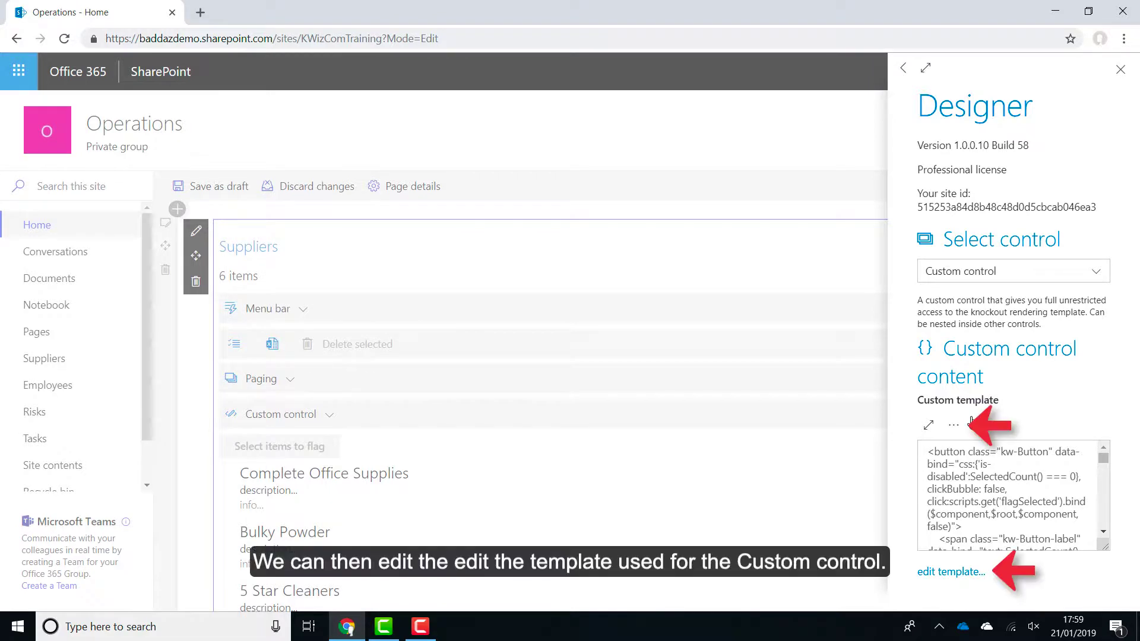
click(977, 572)
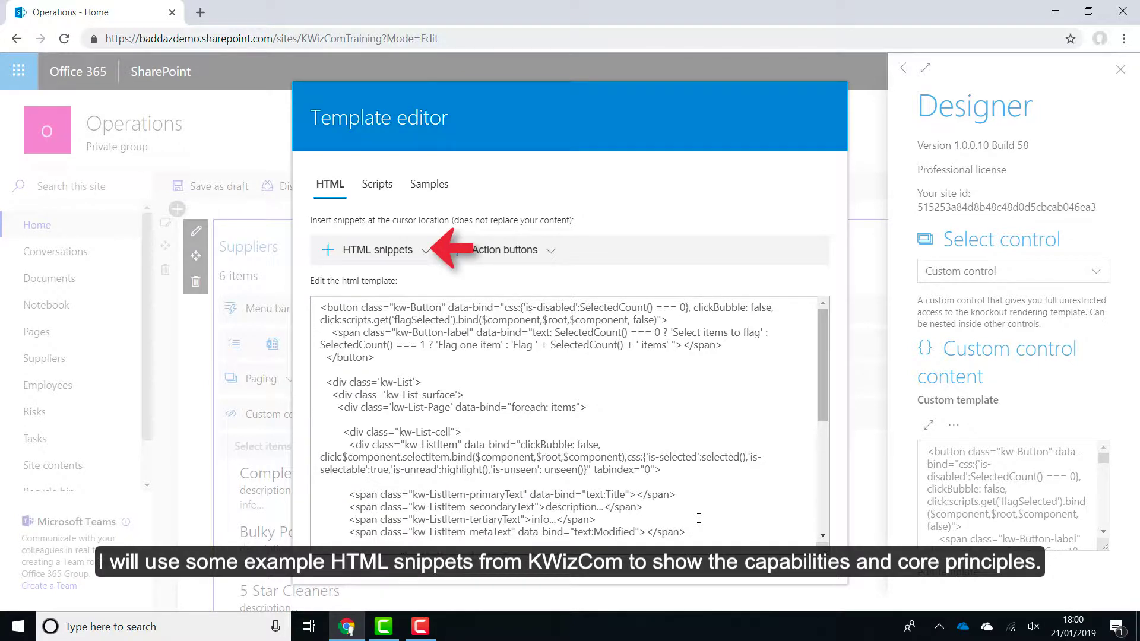
Step: Replace the custom control's HTML template with the Simple for each loop snippet and close the template editor
click(419, 254)
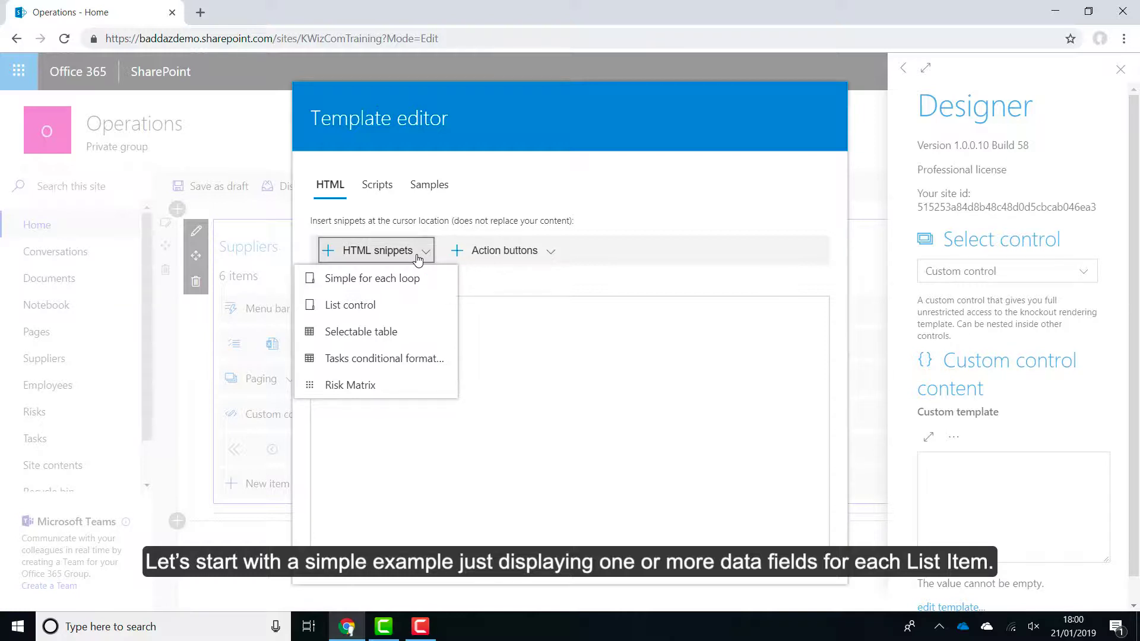
click(413, 281)
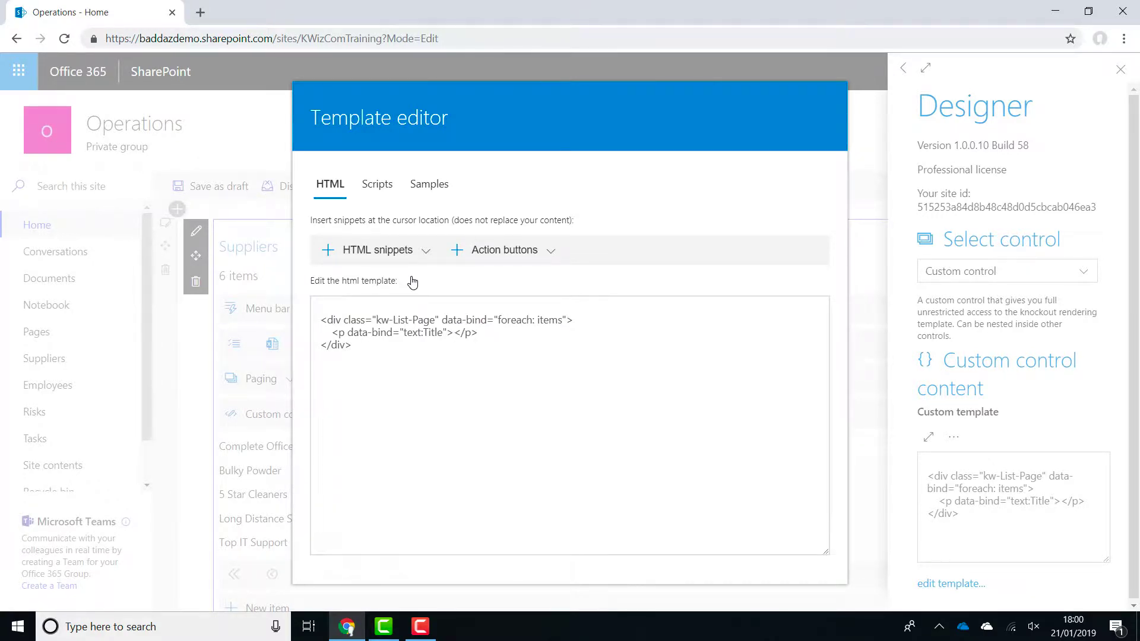
click(881, 365)
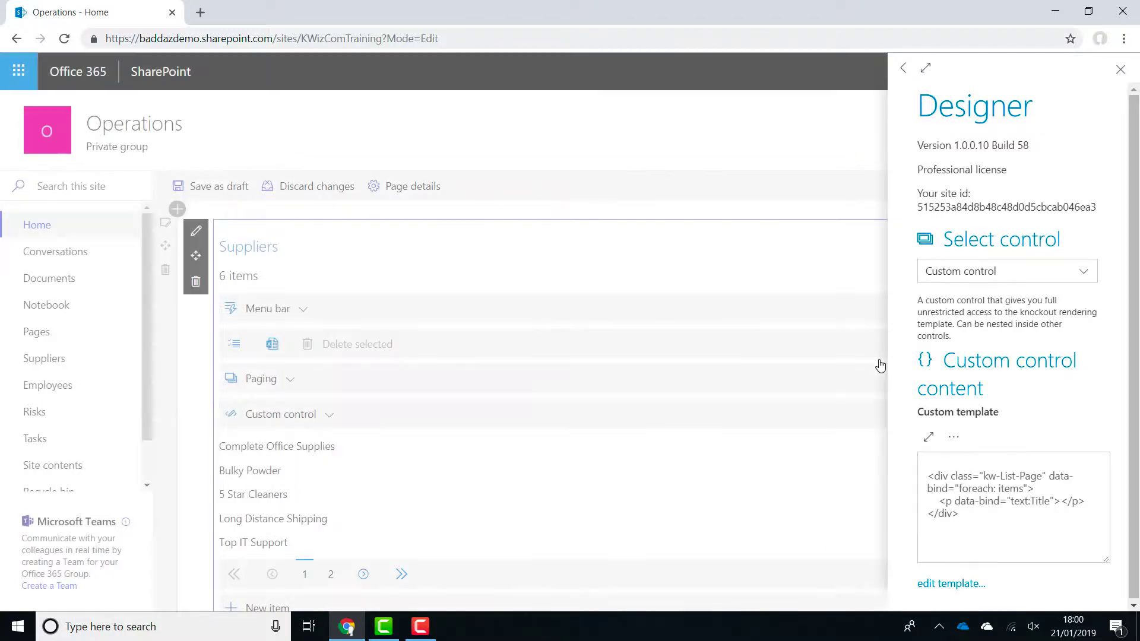
Step: Edit the custom control's template so its text binding uses the City field instead of Title
click(956, 585)
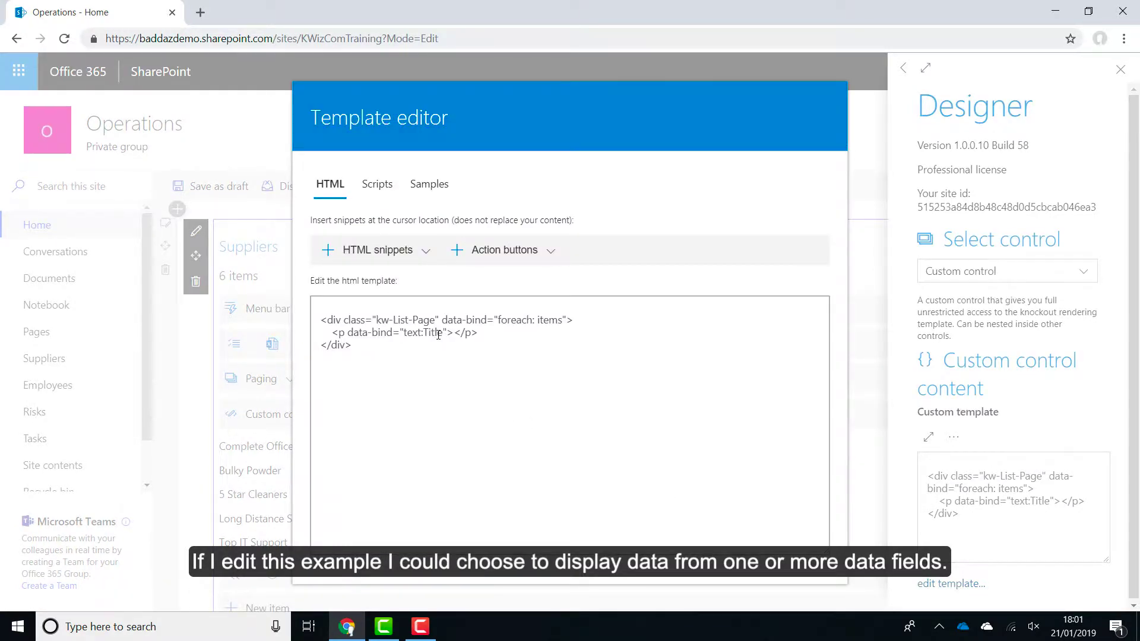
click(438, 336)
double_click(440, 335)
click(441, 334)
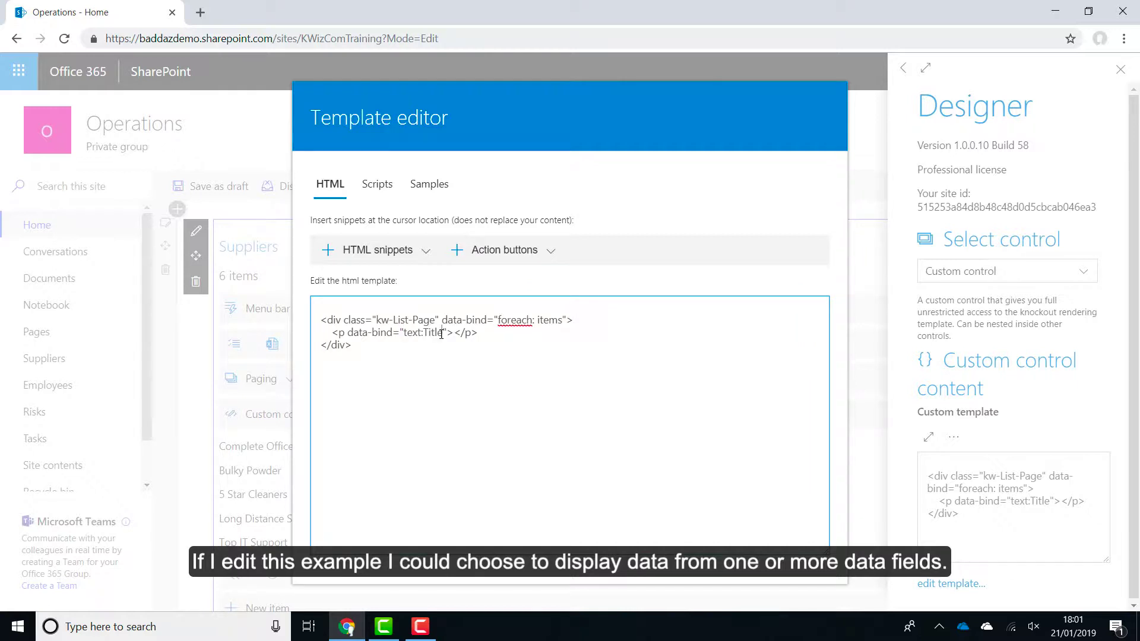
key(BackSpace)
key(BackSpace)
key(BackSpace)
key(BackSpace)
key(BackSpace)
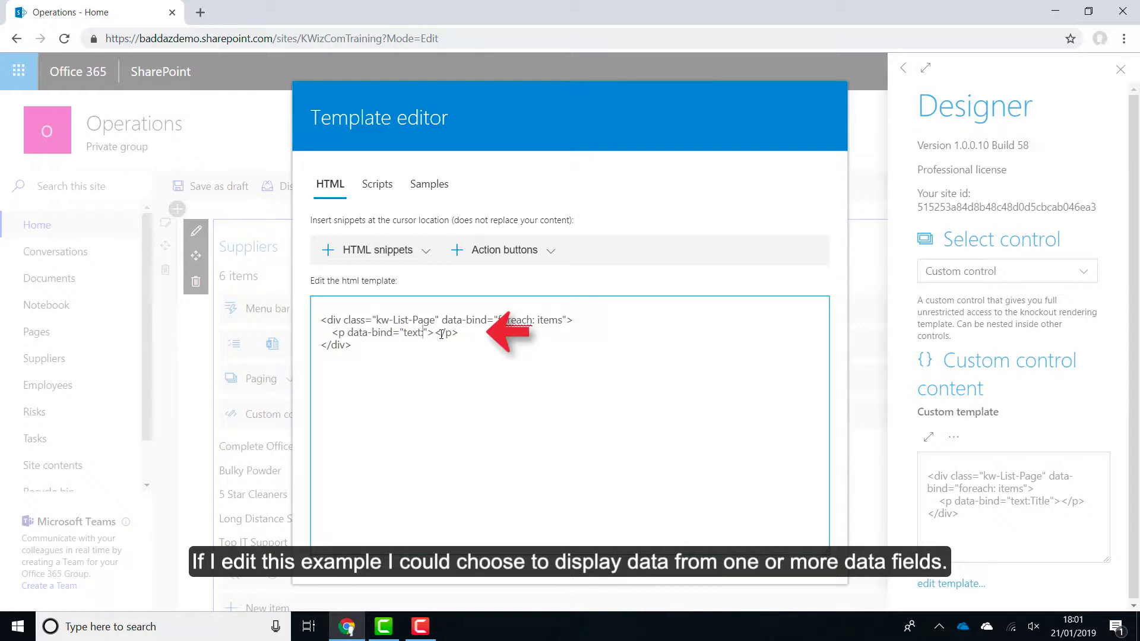
text(City)
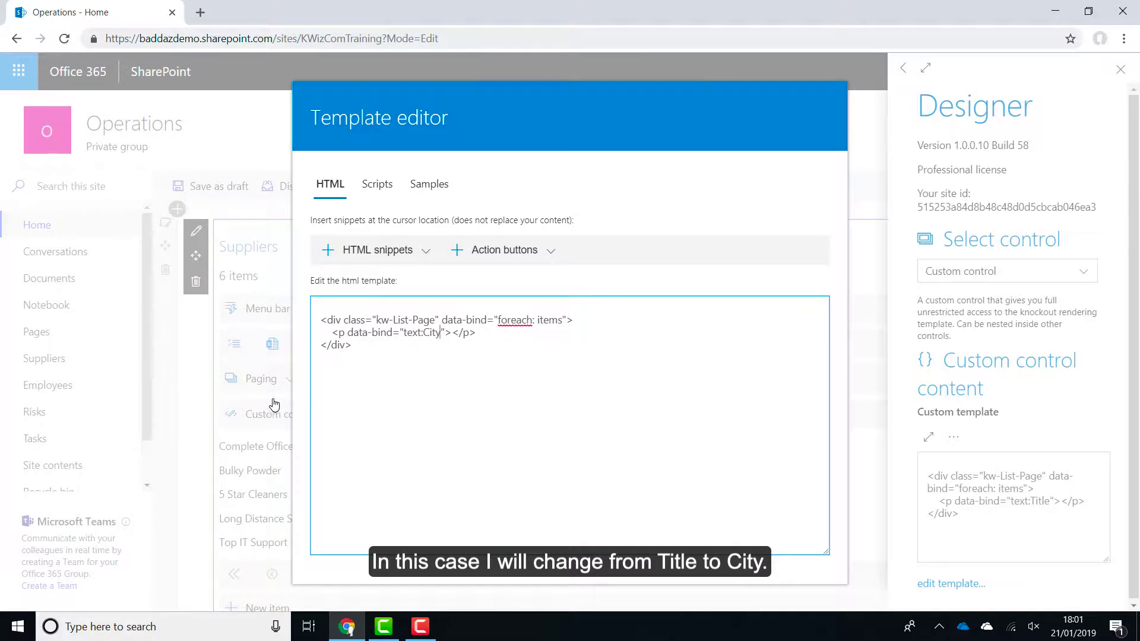
click(200, 400)
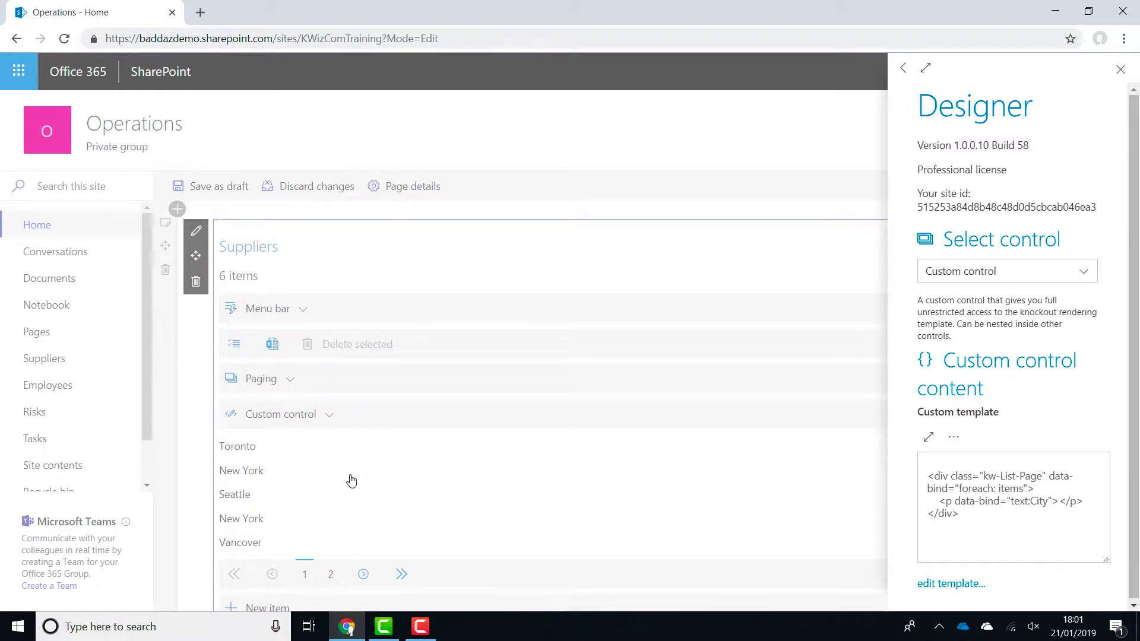
Step: Replace the custom control's template with the List control snippet and close the control's settings
click(950, 585)
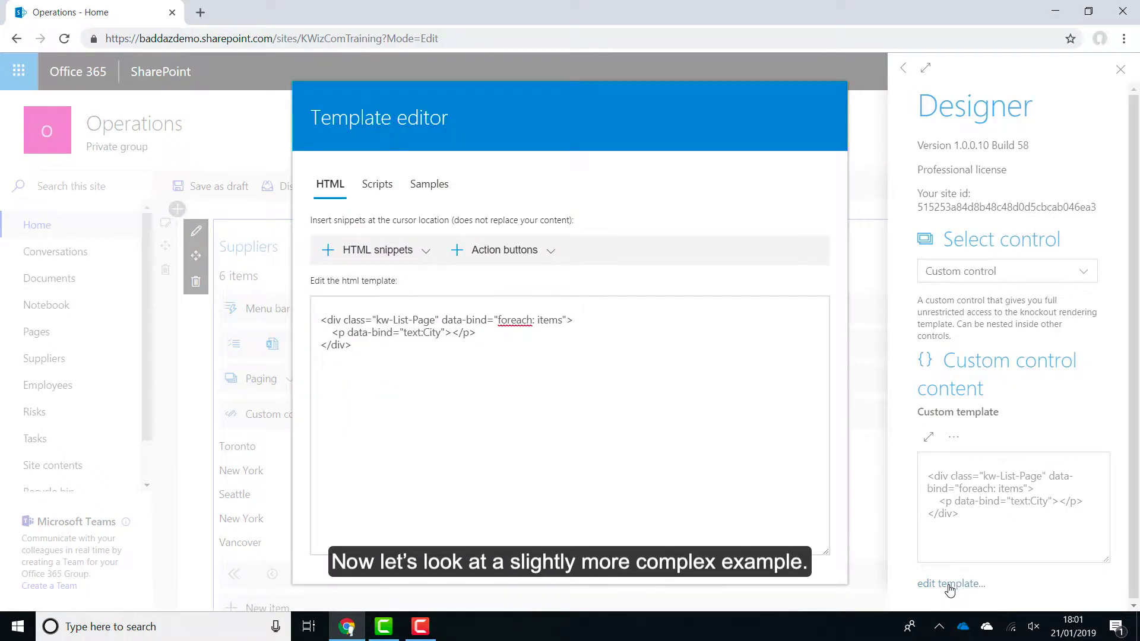
click(385, 366)
key(ctrl+a)
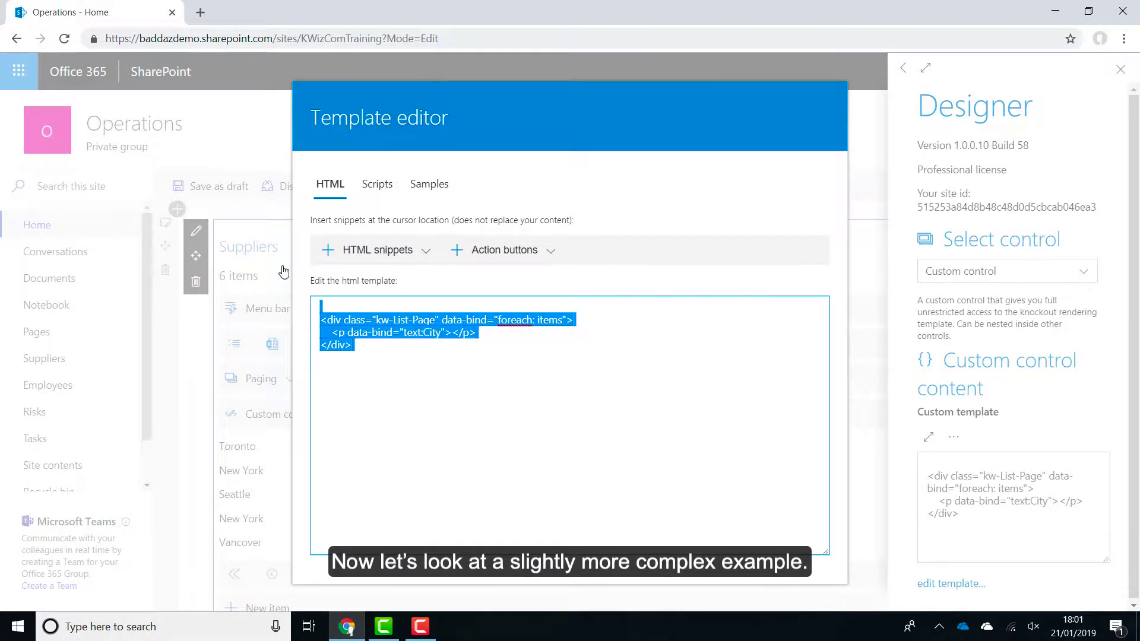
key(Delete)
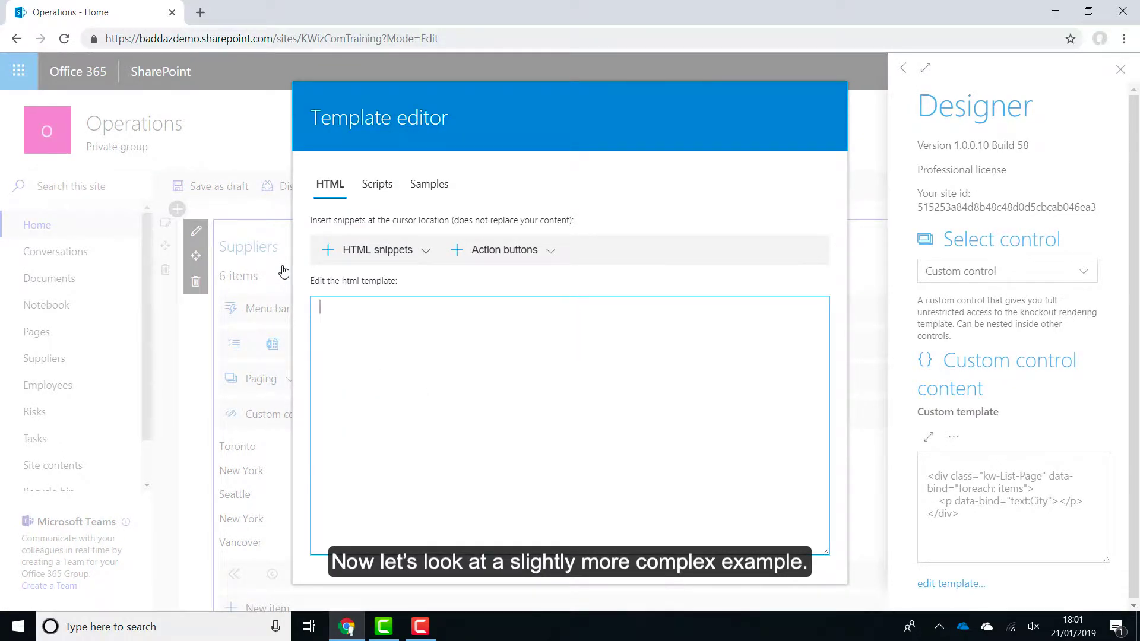
click(377, 259)
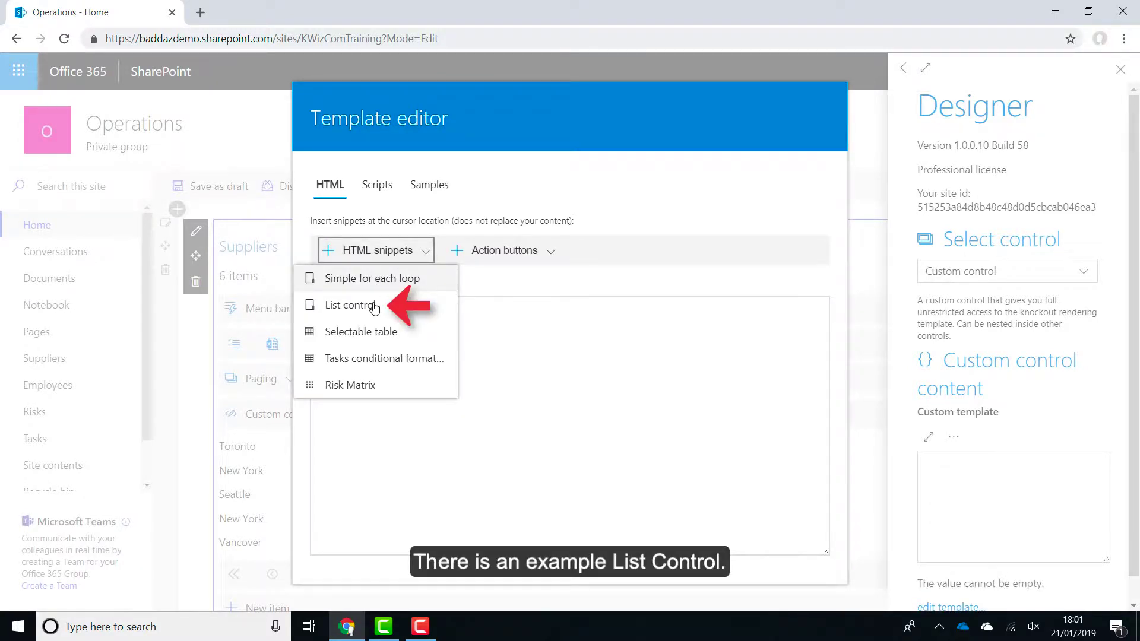
click(350, 305)
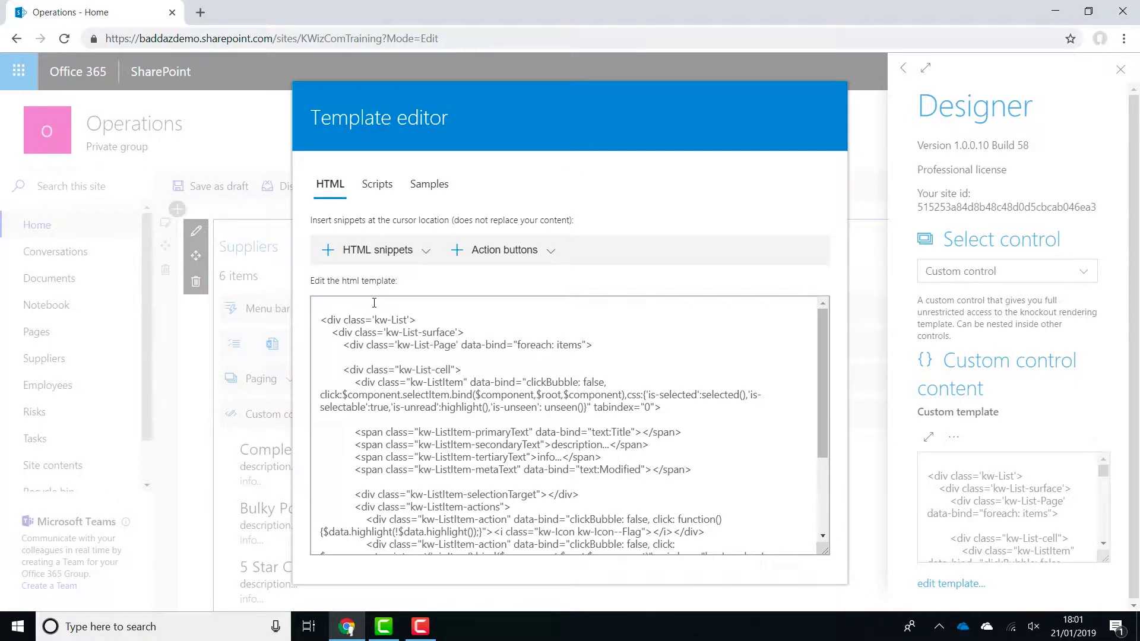
click(193, 353)
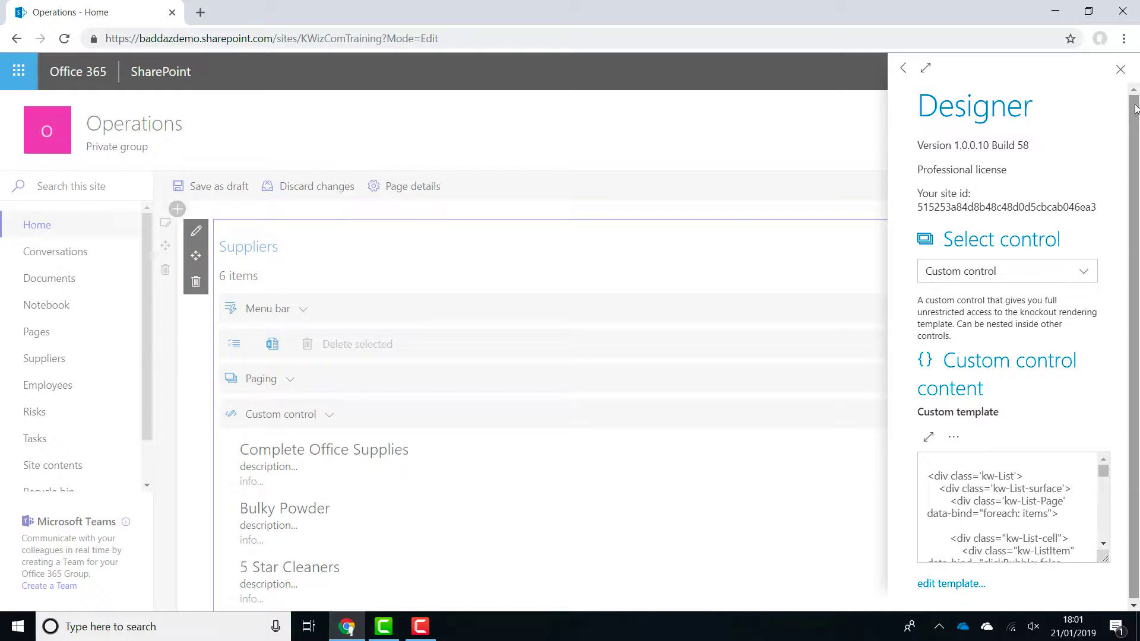
click(1120, 70)
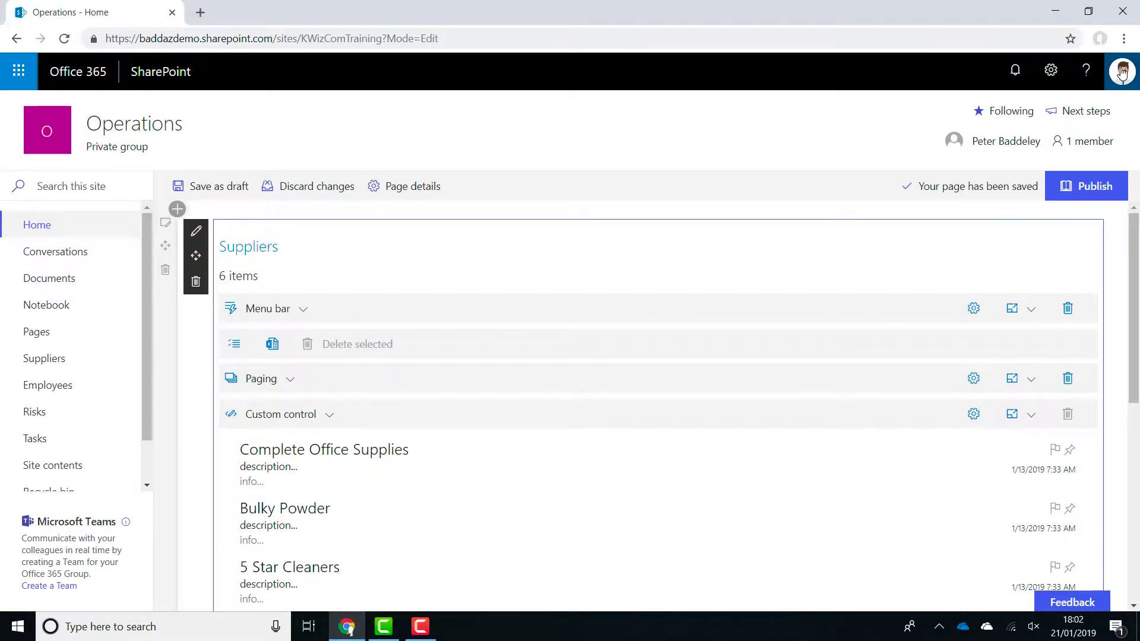
Step: Replace the custom control's template with the Selectable table snippet and close the control's settings
click(975, 415)
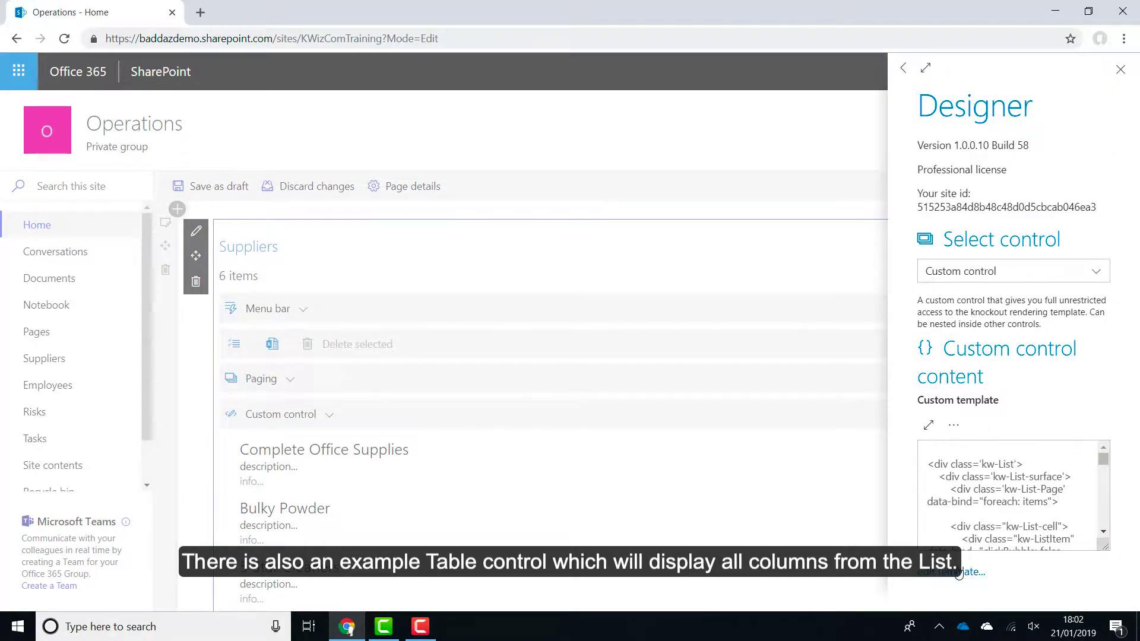
click(958, 573)
click(743, 504)
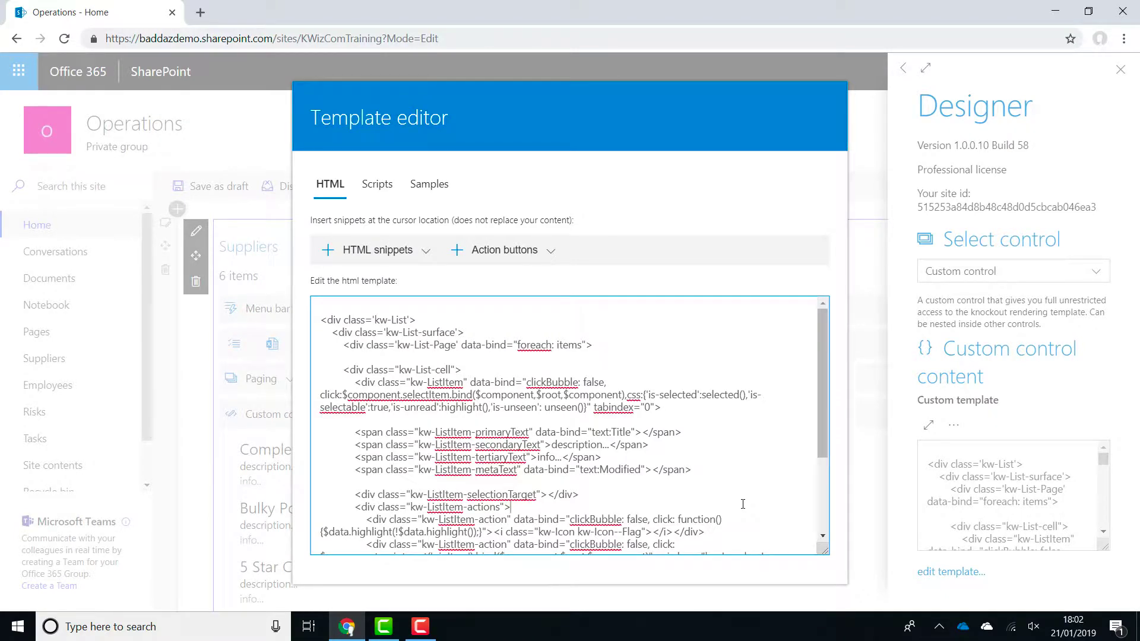
key(ctrl+a)
key(Delete)
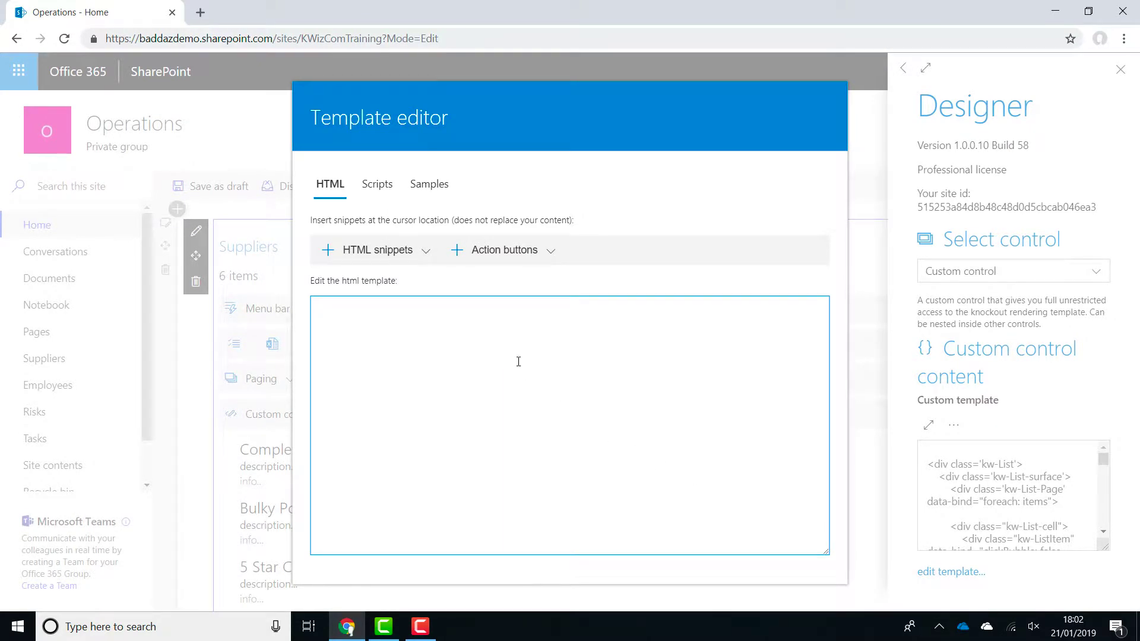
click(404, 258)
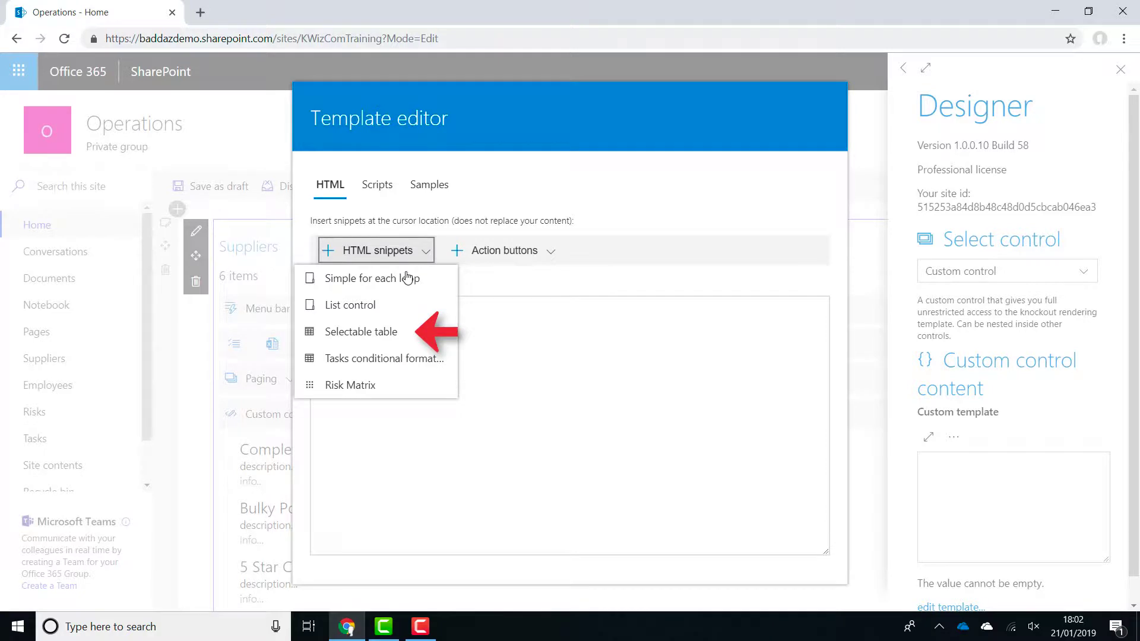
click(398, 334)
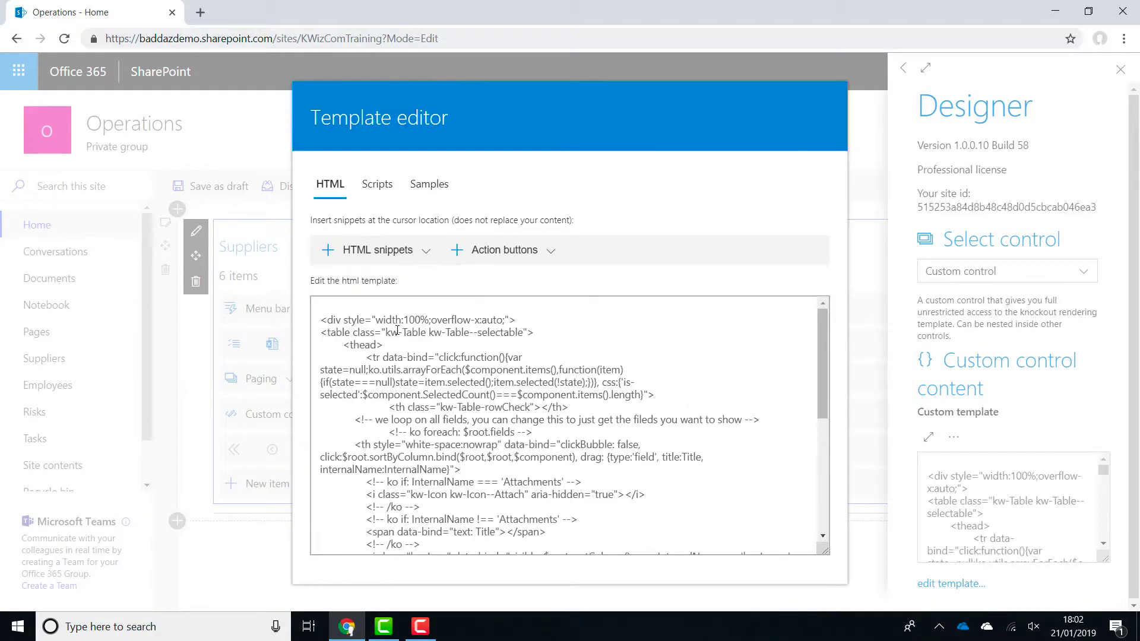
click(274, 404)
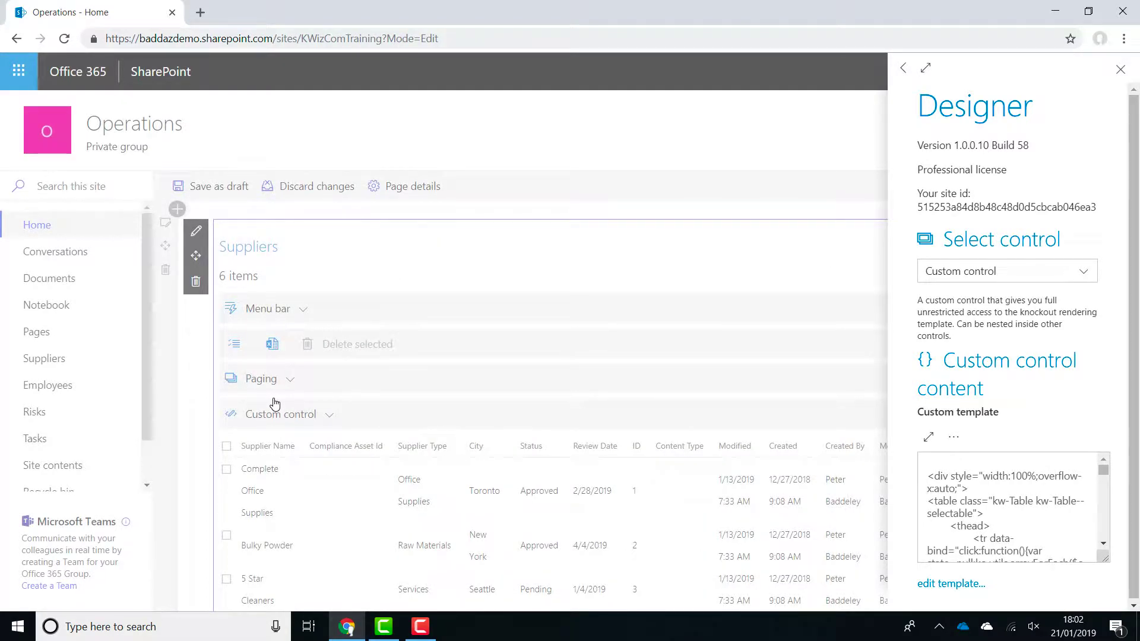
click(1120, 70)
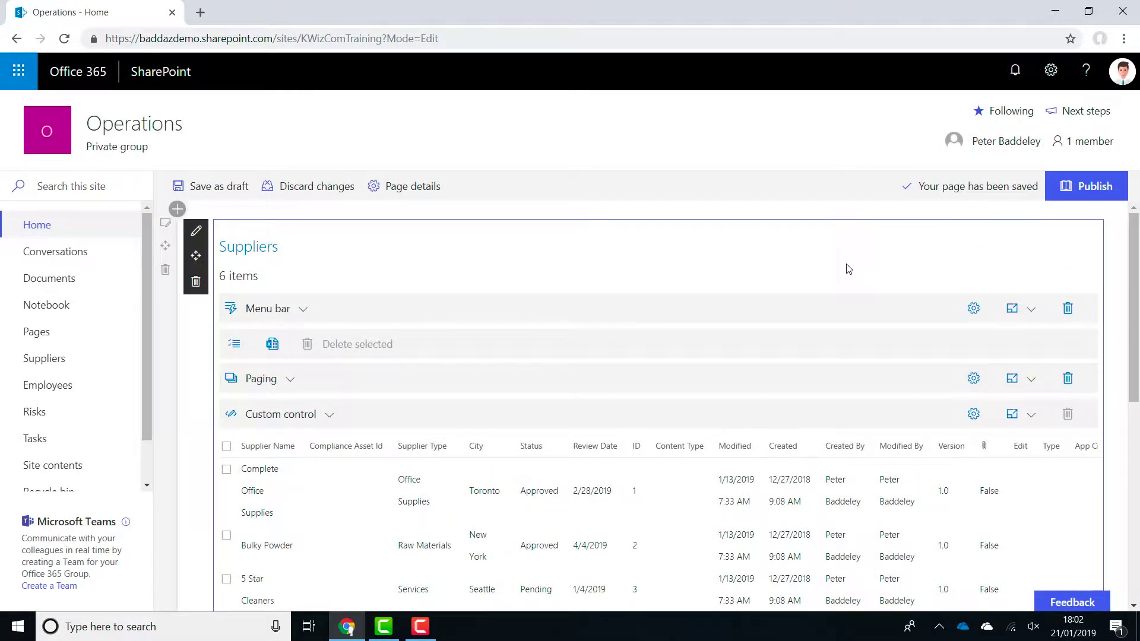
Step: Clear the custom control's Selectable table template and bring up the available HTML snippets
click(979, 421)
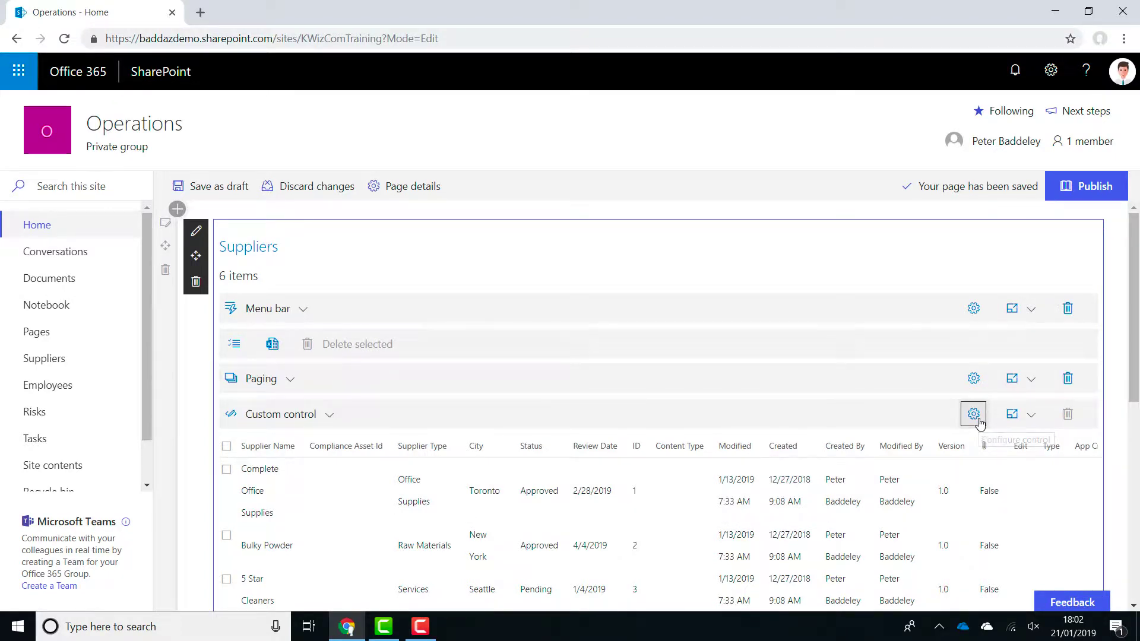
click(953, 572)
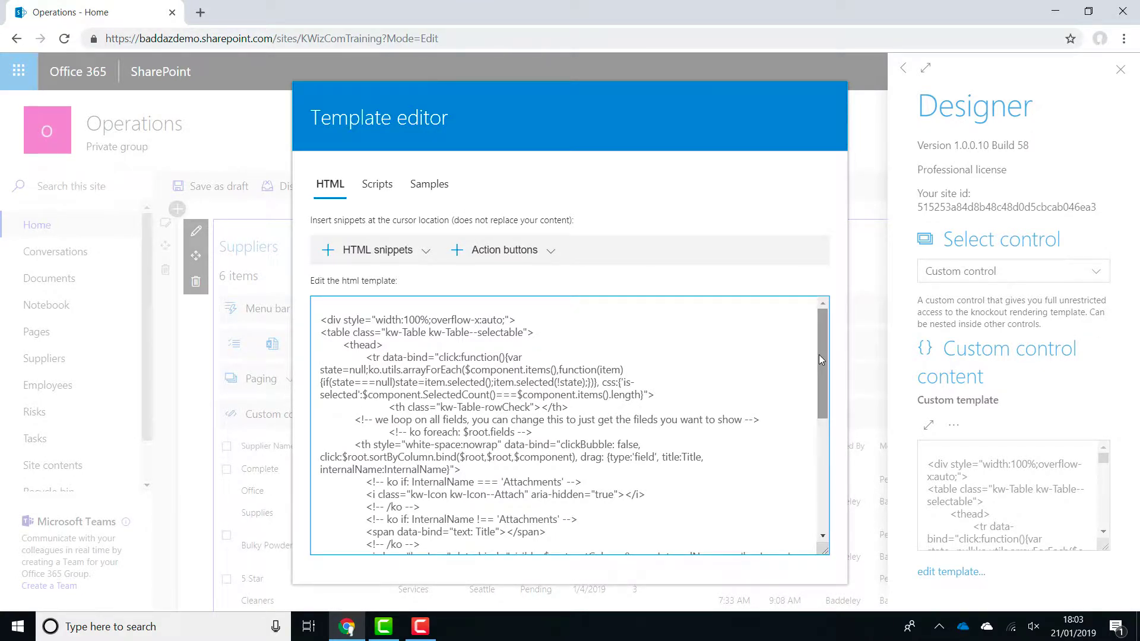
click(330, 303)
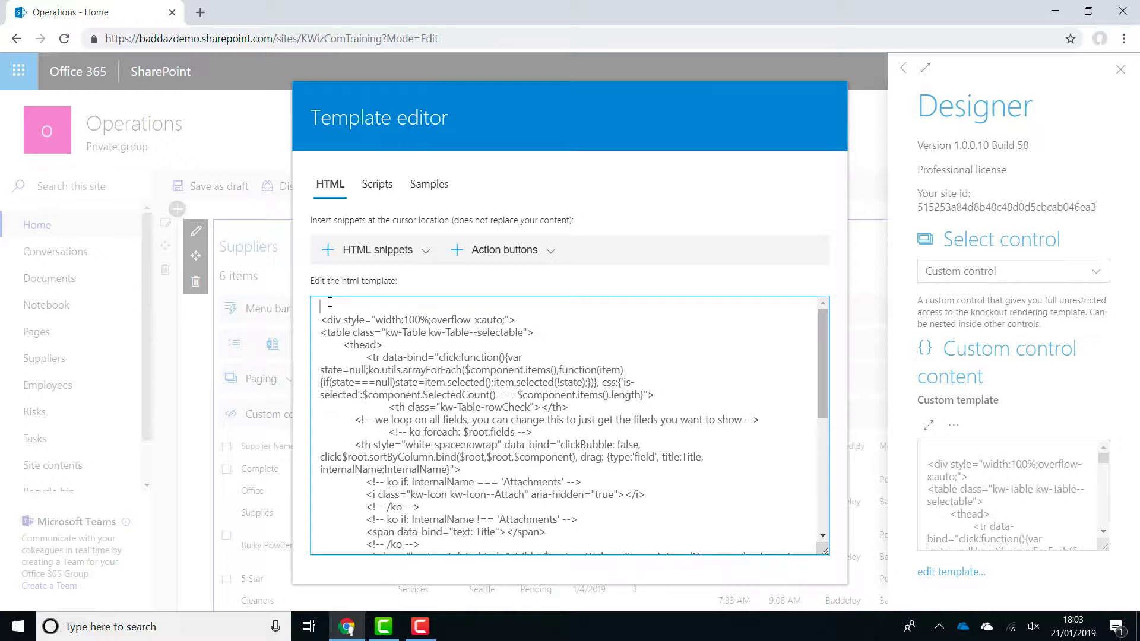
key(ctrl+a)
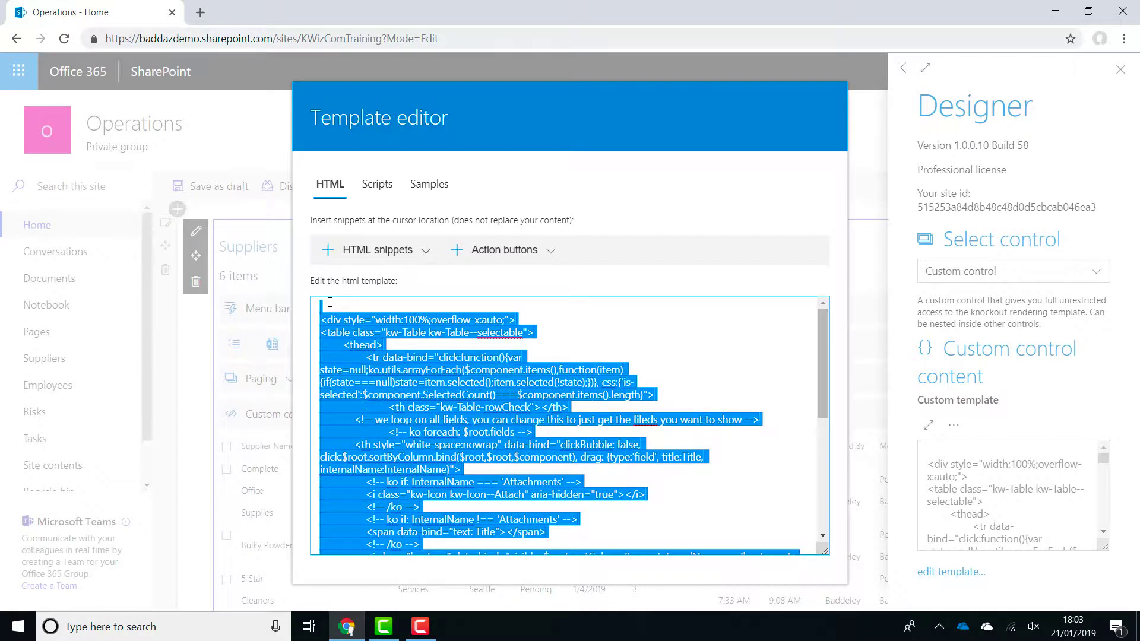
key(Delete)
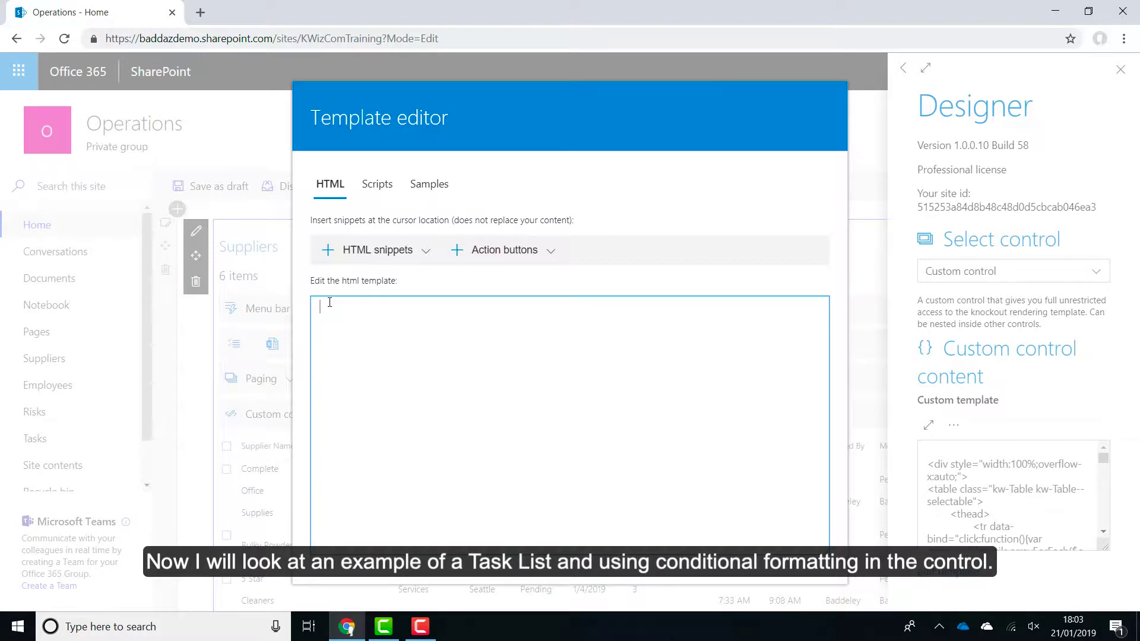
click(388, 254)
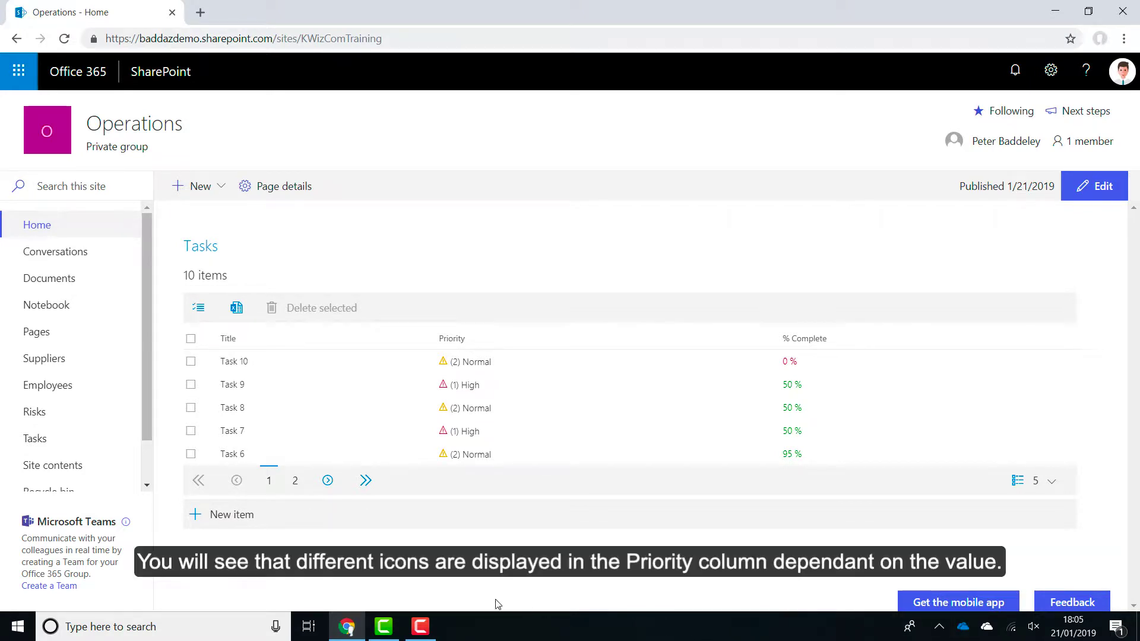
Step: Check the second page of the Tasks list, return to the first page, and put the site page into edit mode
click(294, 481)
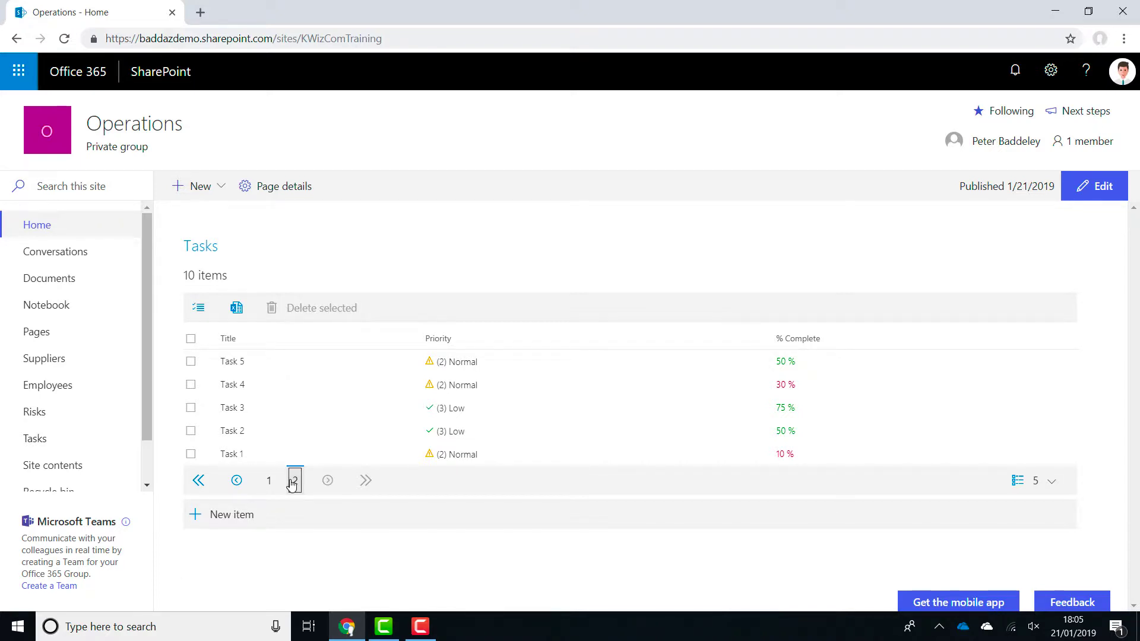
click(269, 481)
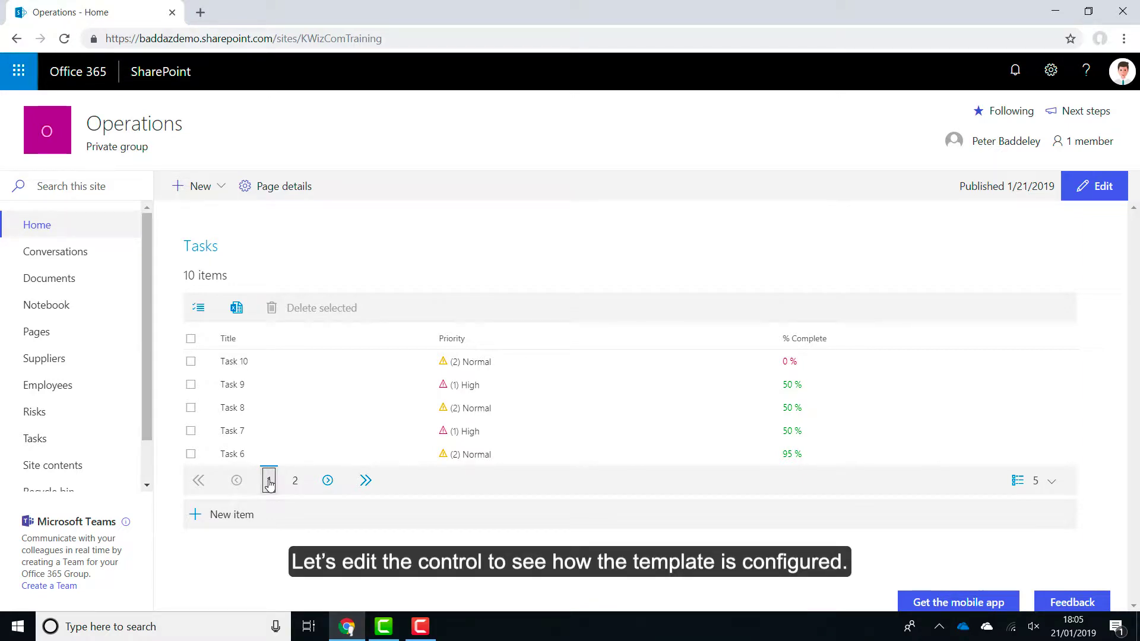
click(1108, 190)
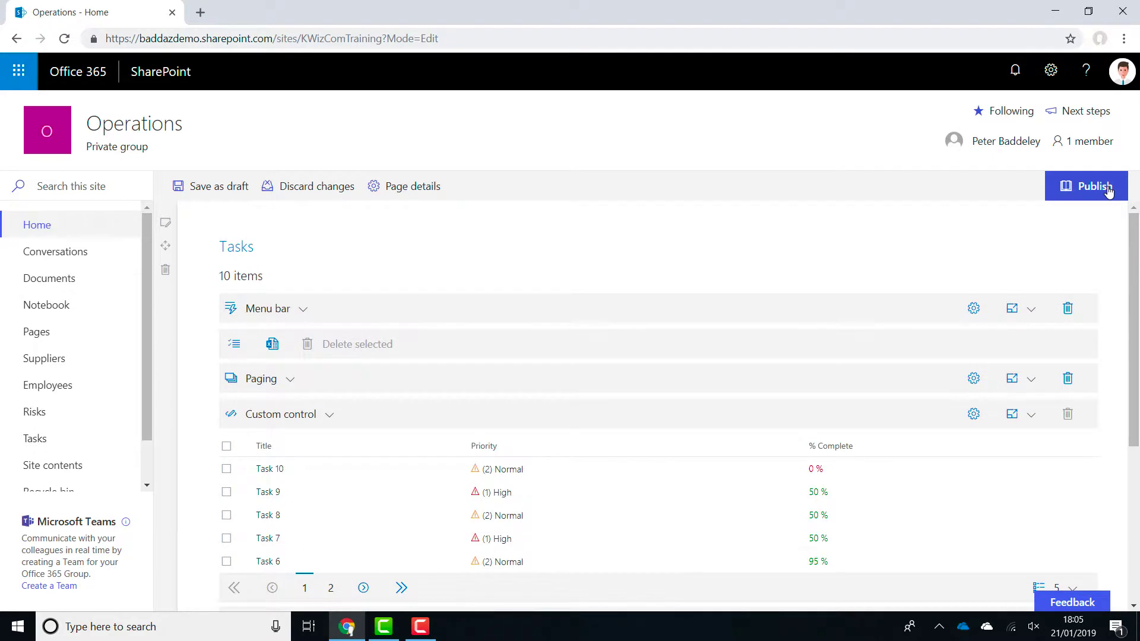
Step: Change the Tasks custom template so that % Complete values of 0.5 or more are coloured blue, and close the control's settings
click(975, 415)
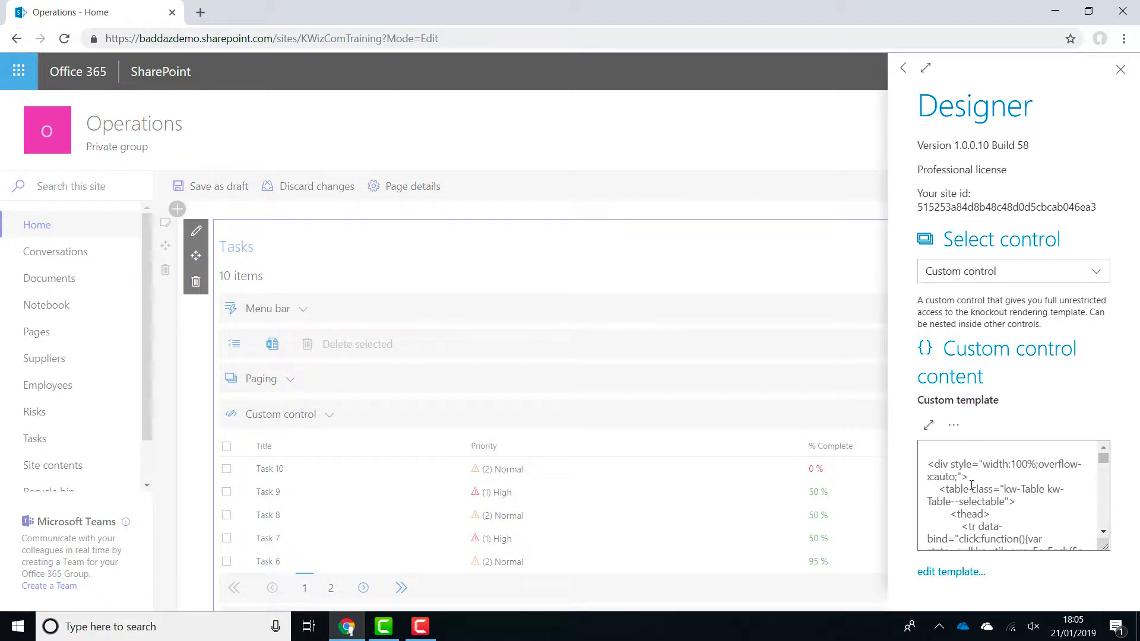
click(950, 572)
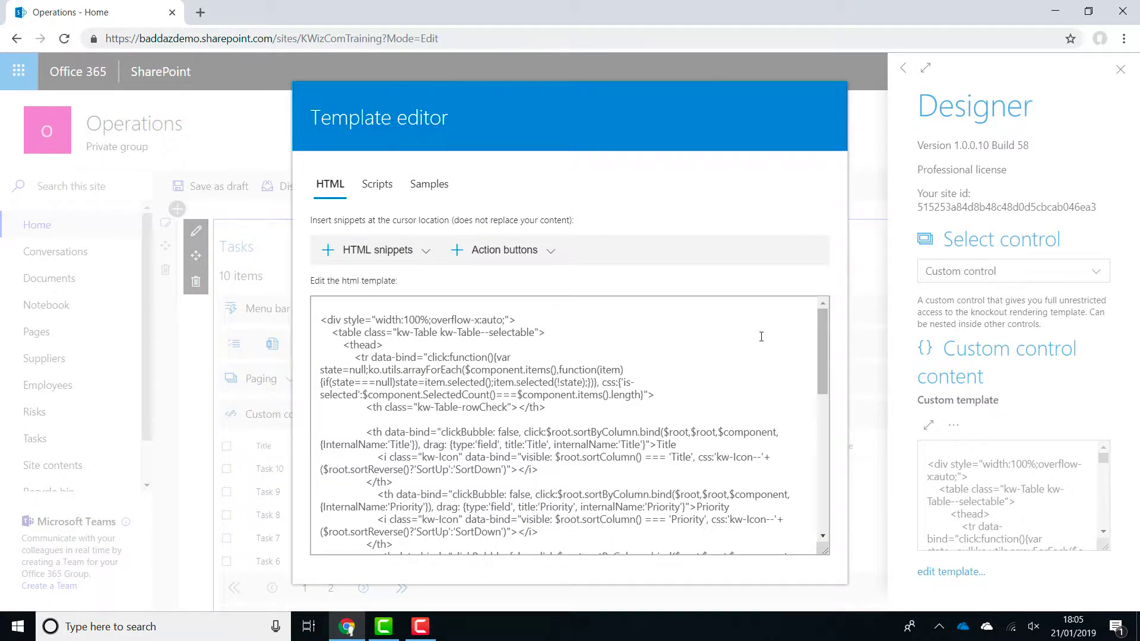
drag(822, 340, 836, 434)
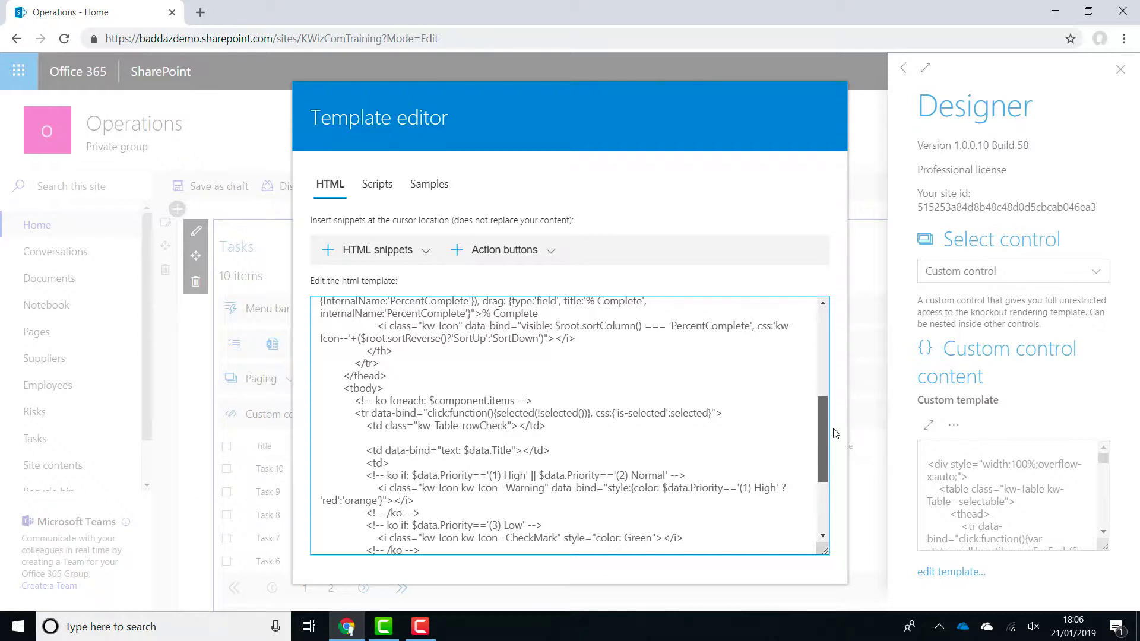
drag(836, 433, 829, 458)
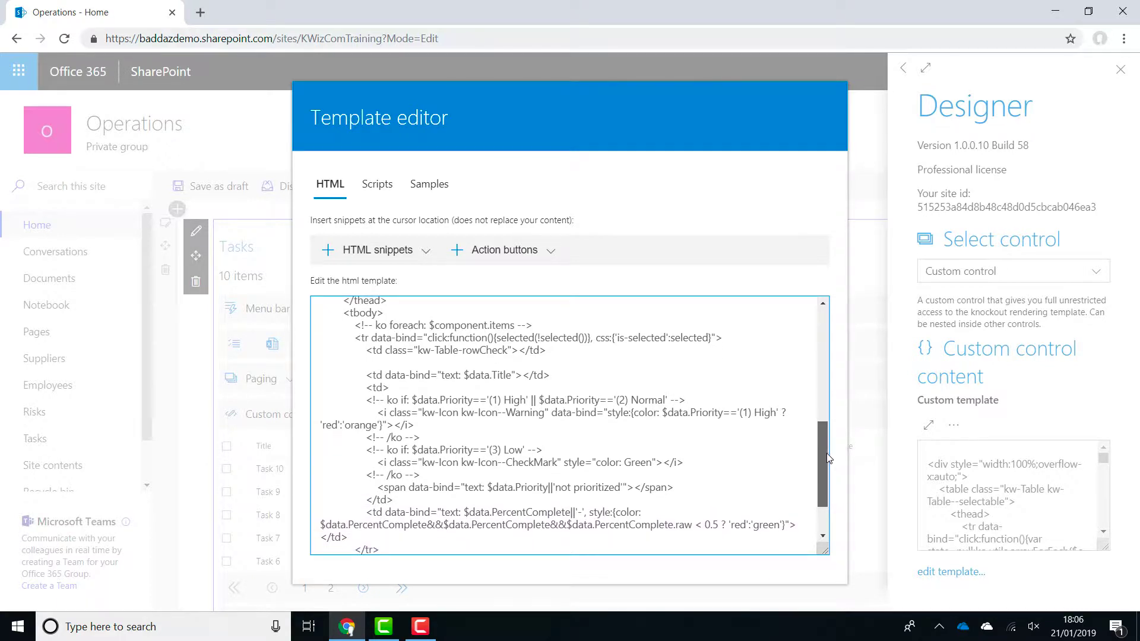
drag(828, 454, 823, 459)
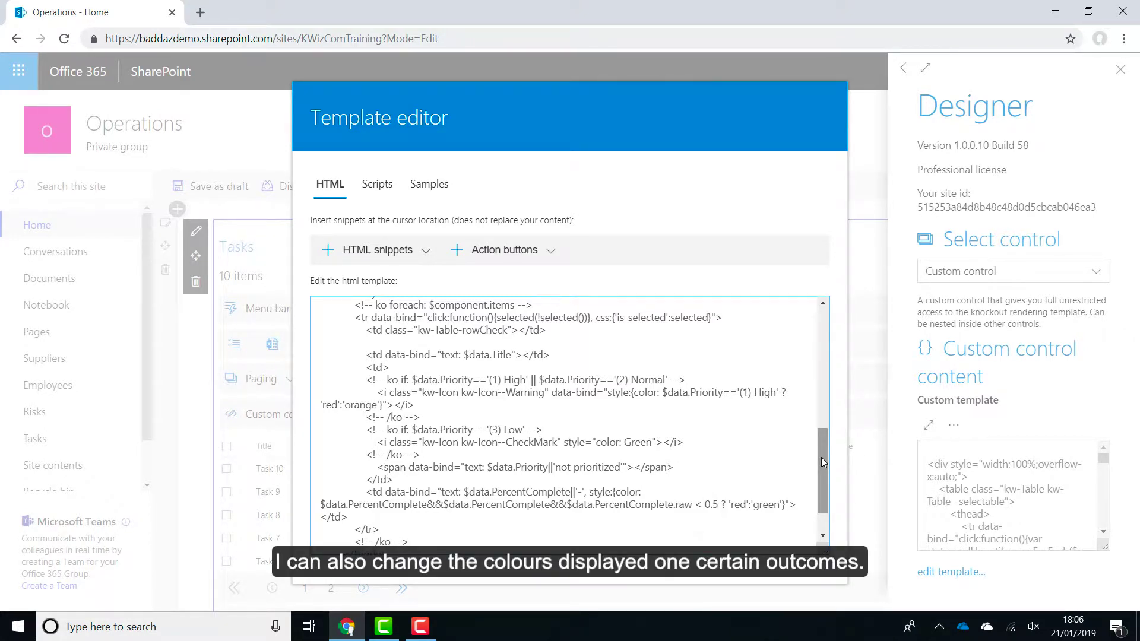
click(773, 505)
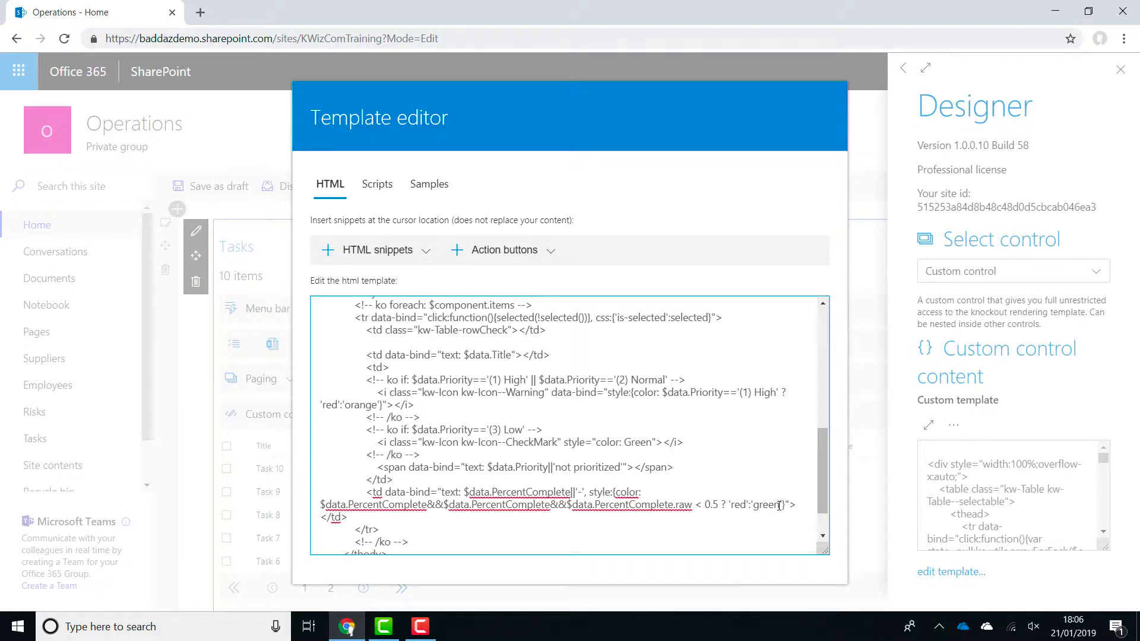
drag(780, 505, 754, 505)
text(blue)
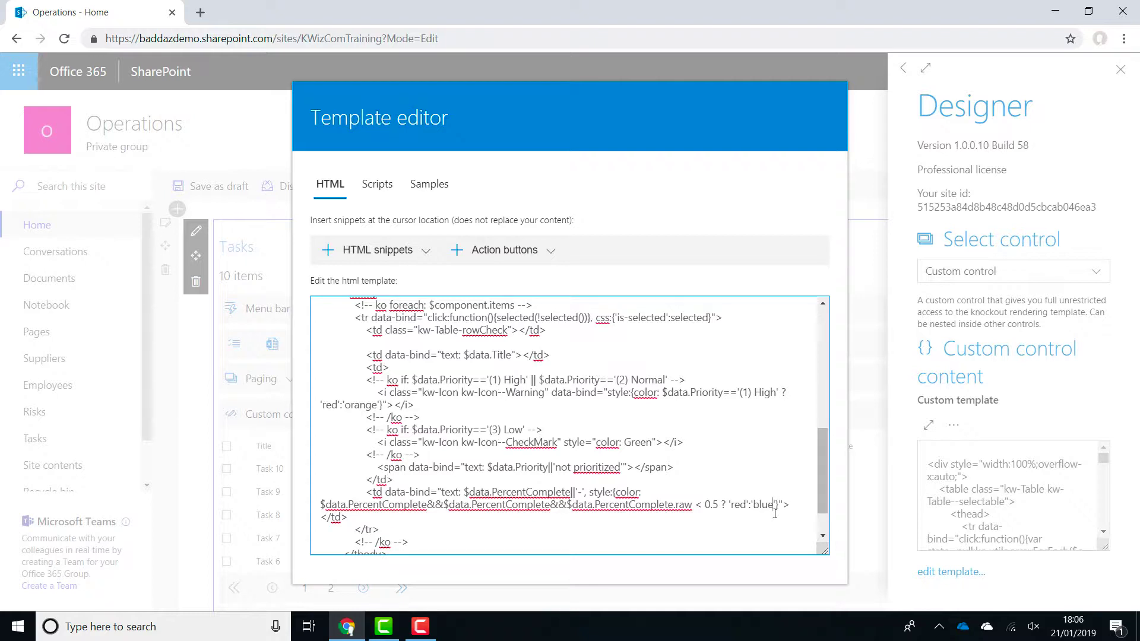
click(898, 529)
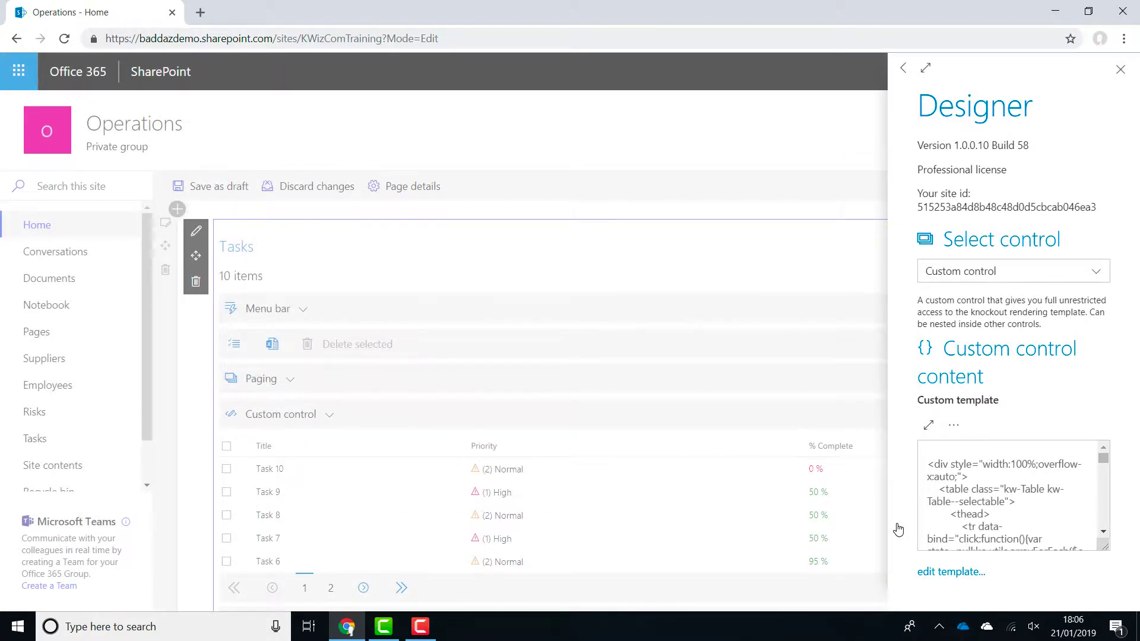
click(1121, 70)
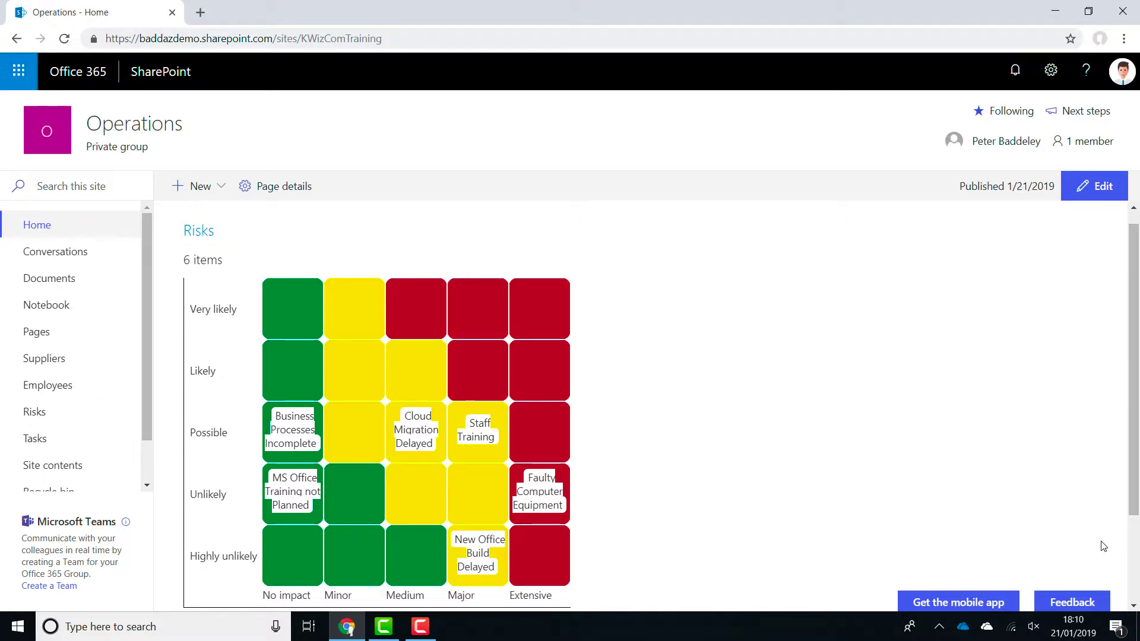
Step: Set the Probability of the New Office Build Delayed item in the Risks list to 5 and save it
click(87, 416)
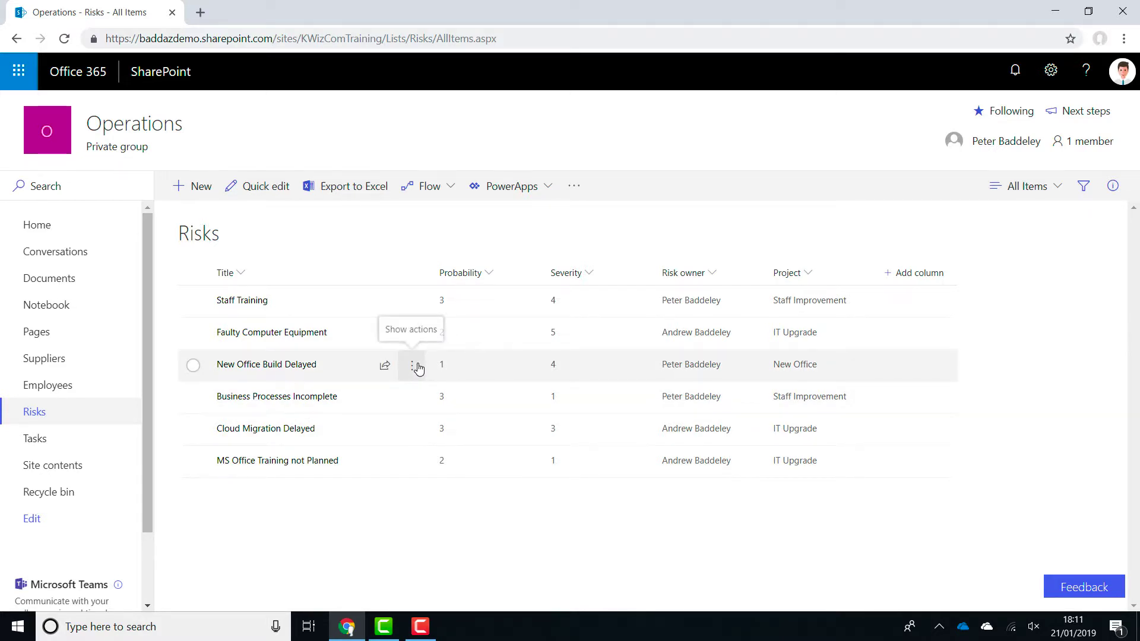
click(414, 366)
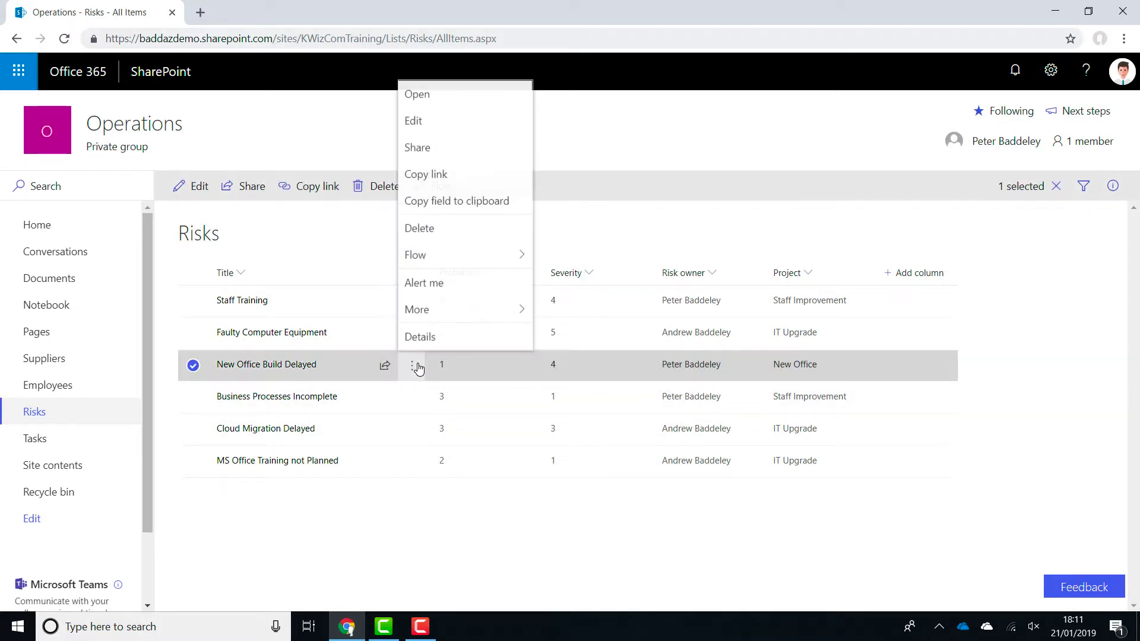
click(441, 133)
double_click(723, 271)
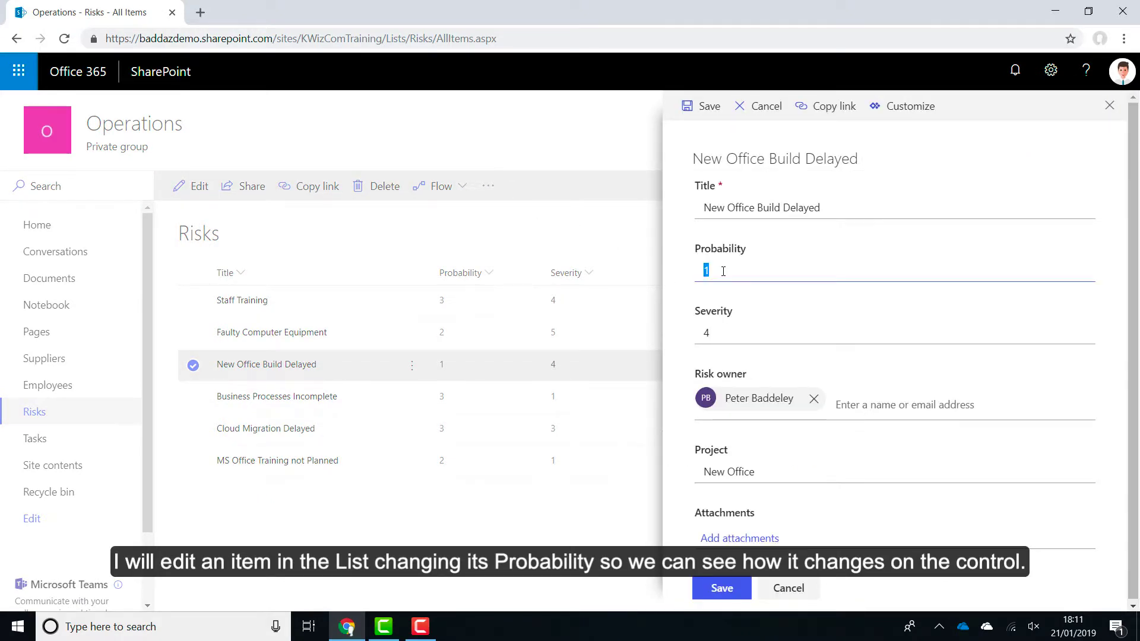
text(5)
click(722, 589)
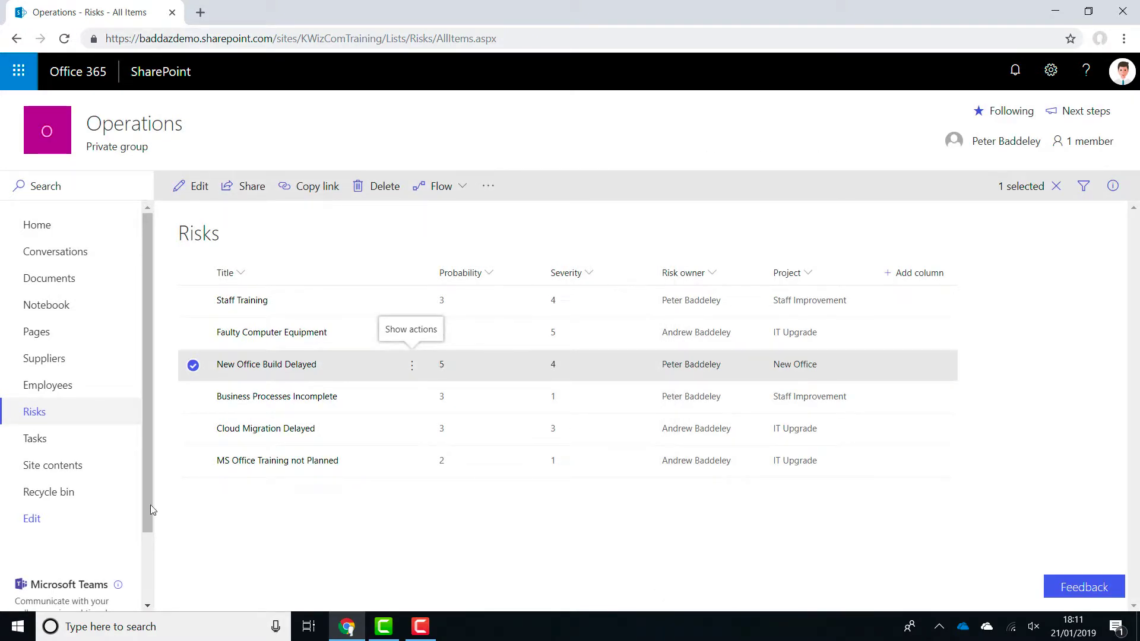
Step: Check the New Office Build Delayed item's details in the Home page's risk matrix and put the page into edit mode
click(52, 232)
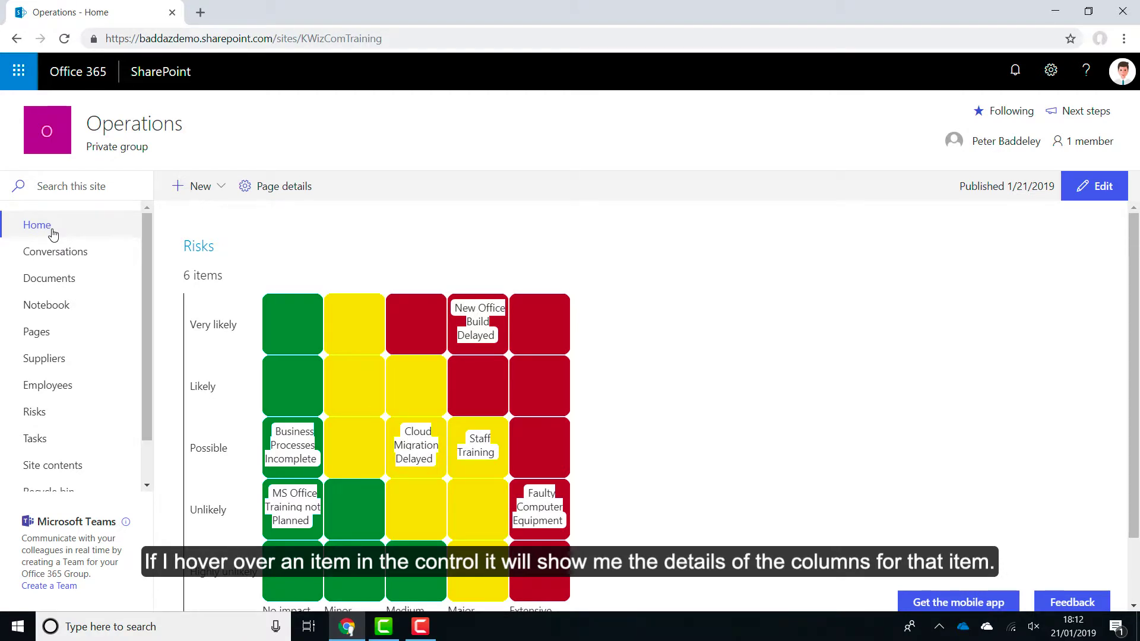
mouse_move(474, 313)
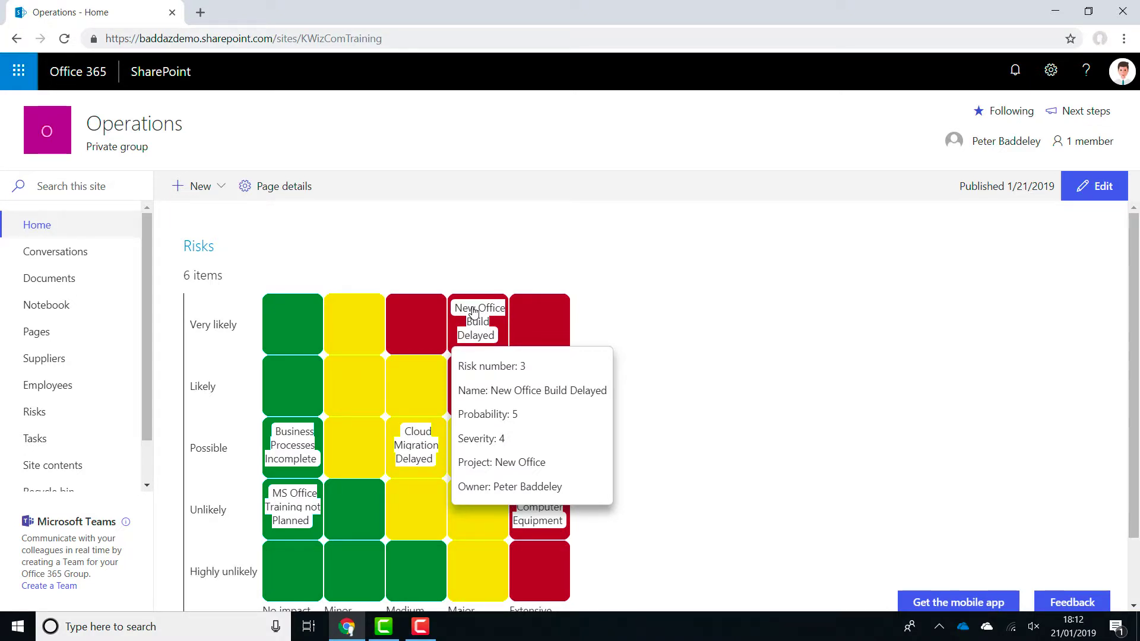
click(1087, 194)
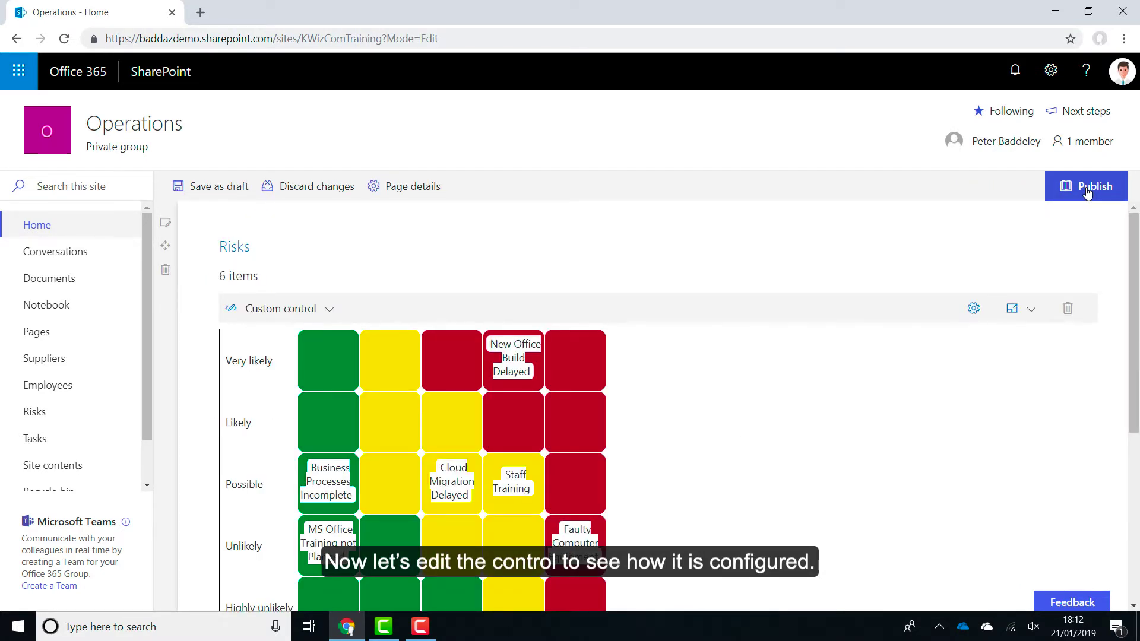
Step: Open the Risks custom control's template for editing and look through the available HTML snippets
click(974, 309)
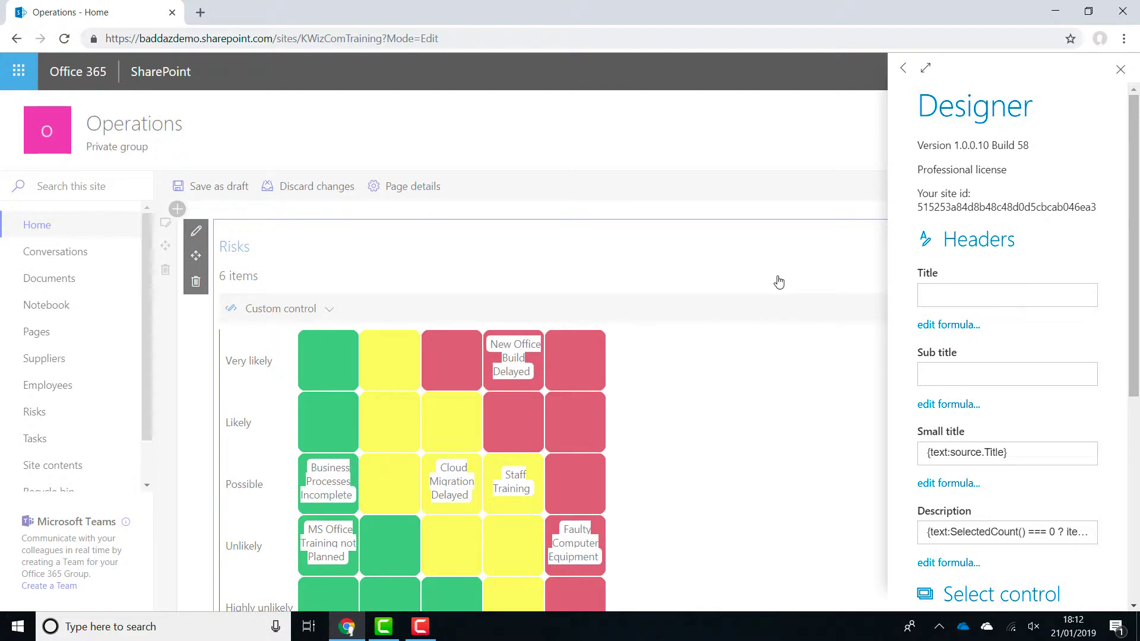
drag(1126, 303, 1138, 499)
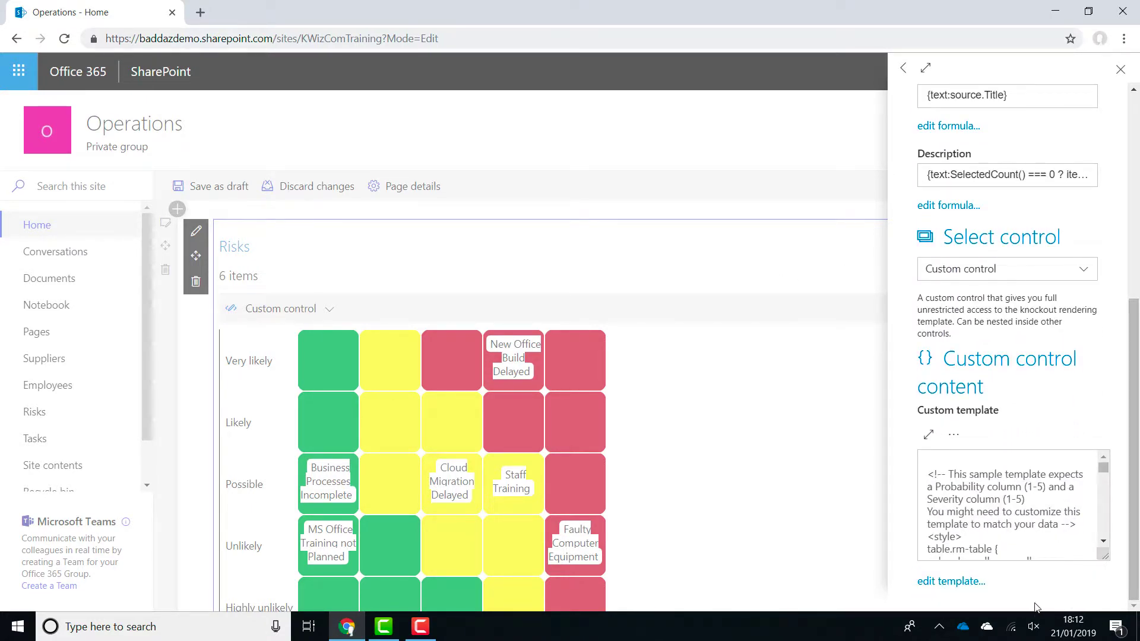
click(964, 588)
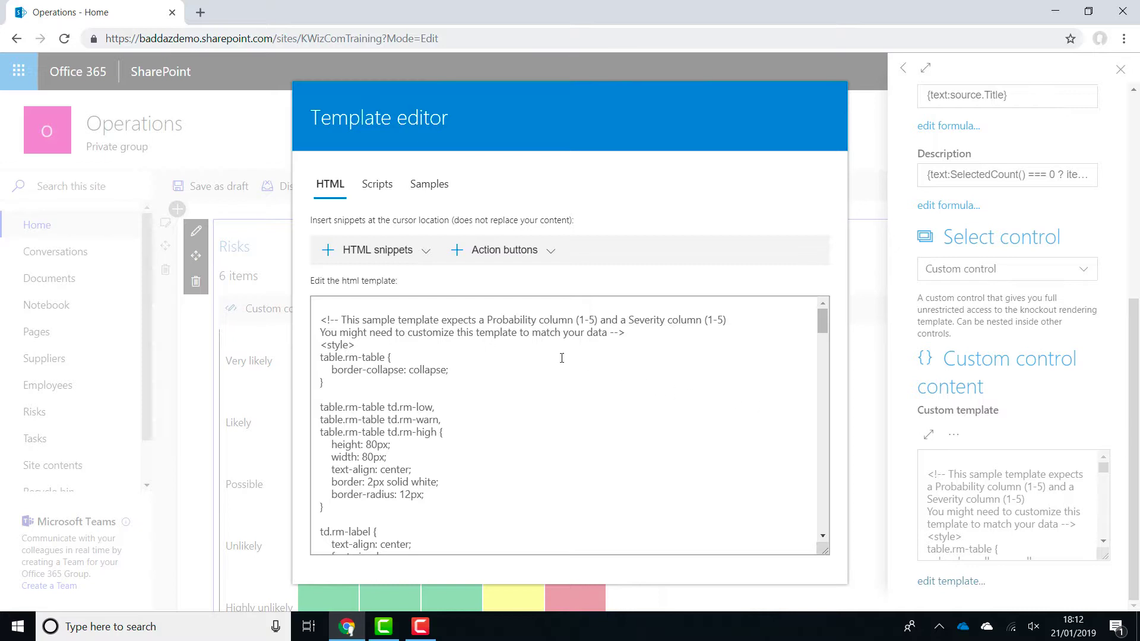
click(411, 252)
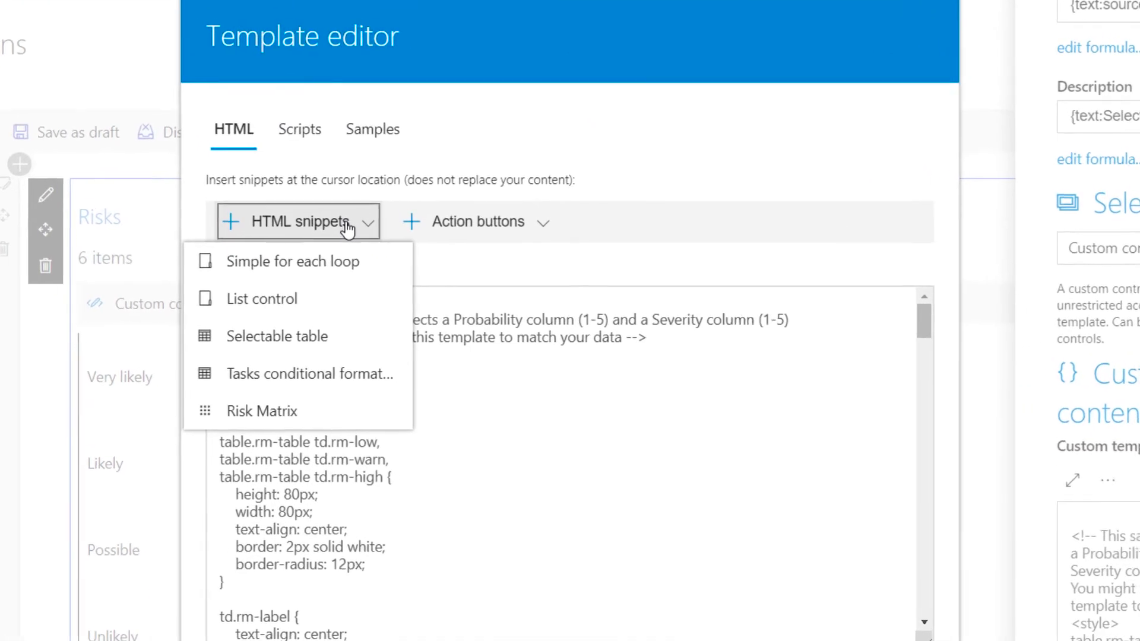
click(725, 203)
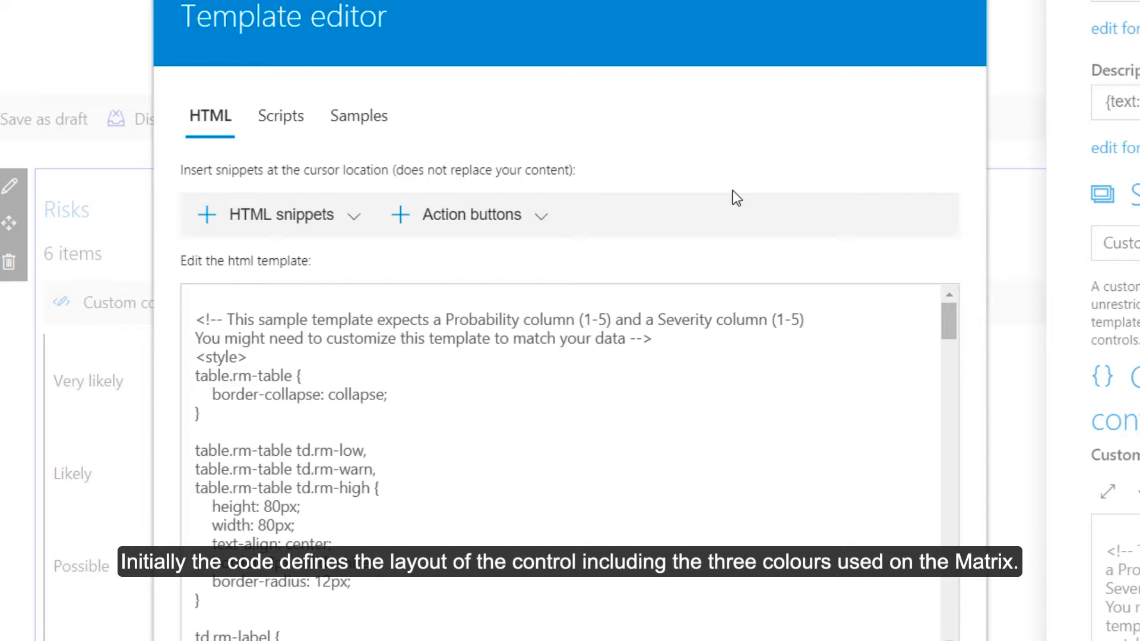
Step: Set the td.rm-warn background colour in the risk matrix template to #fa8b07 and close the template editor
drag(948, 331, 953, 361)
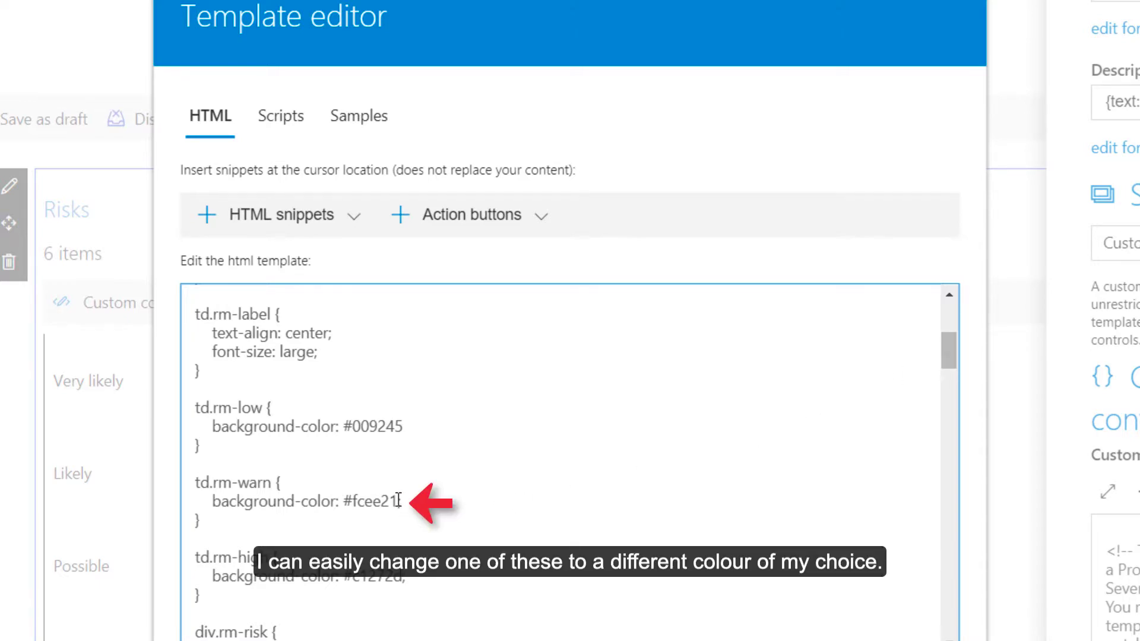
drag(398, 501, 345, 503)
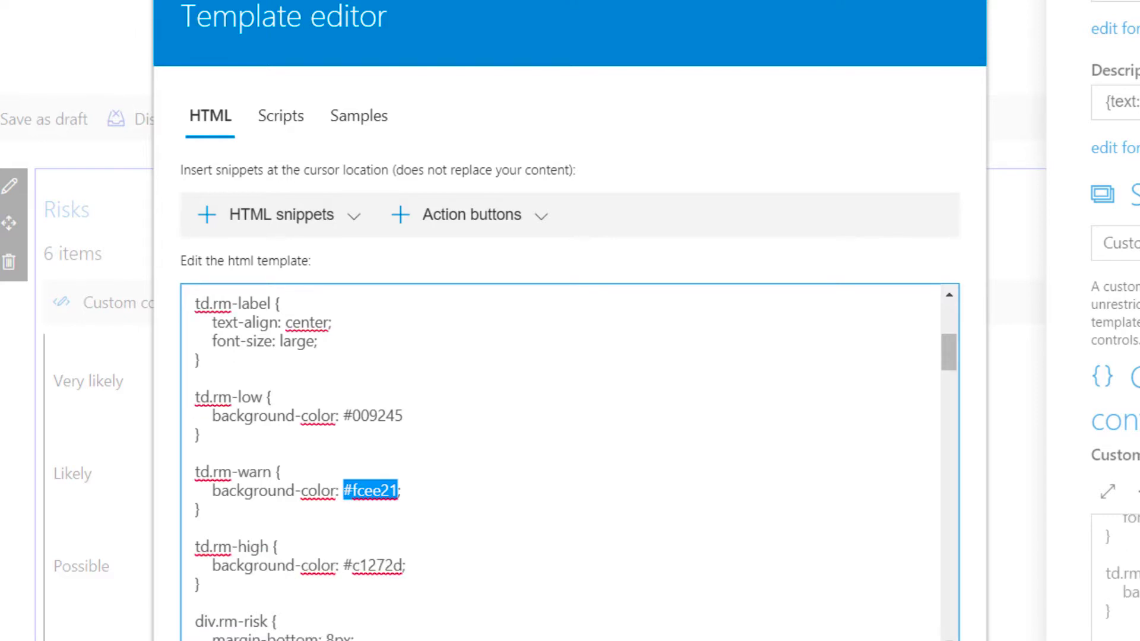
text(#fa8b07)
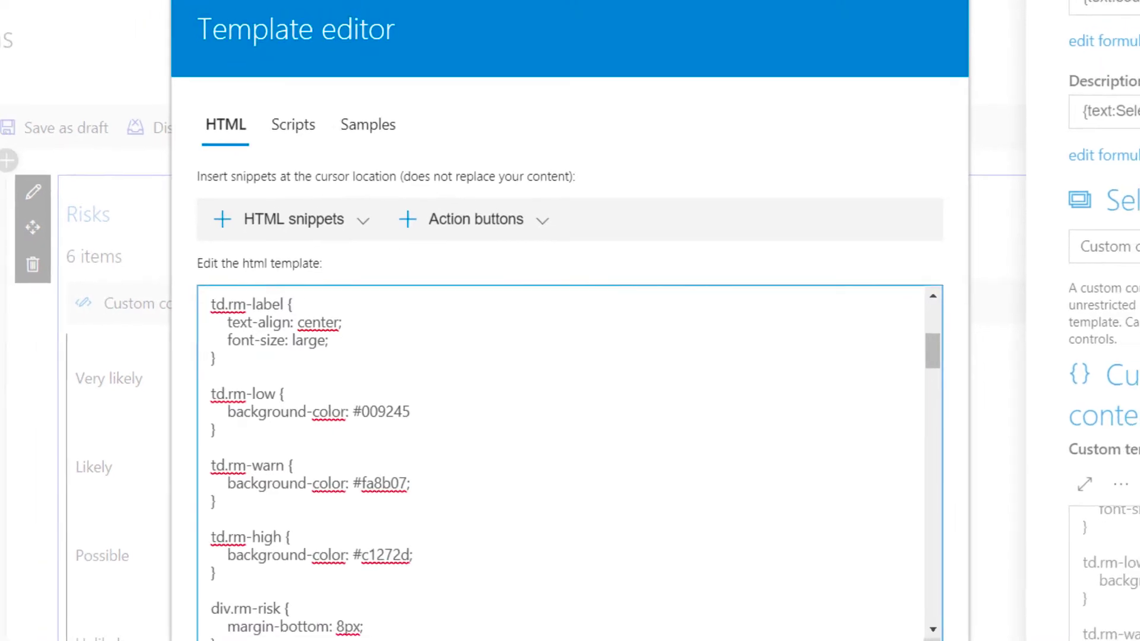
click(913, 605)
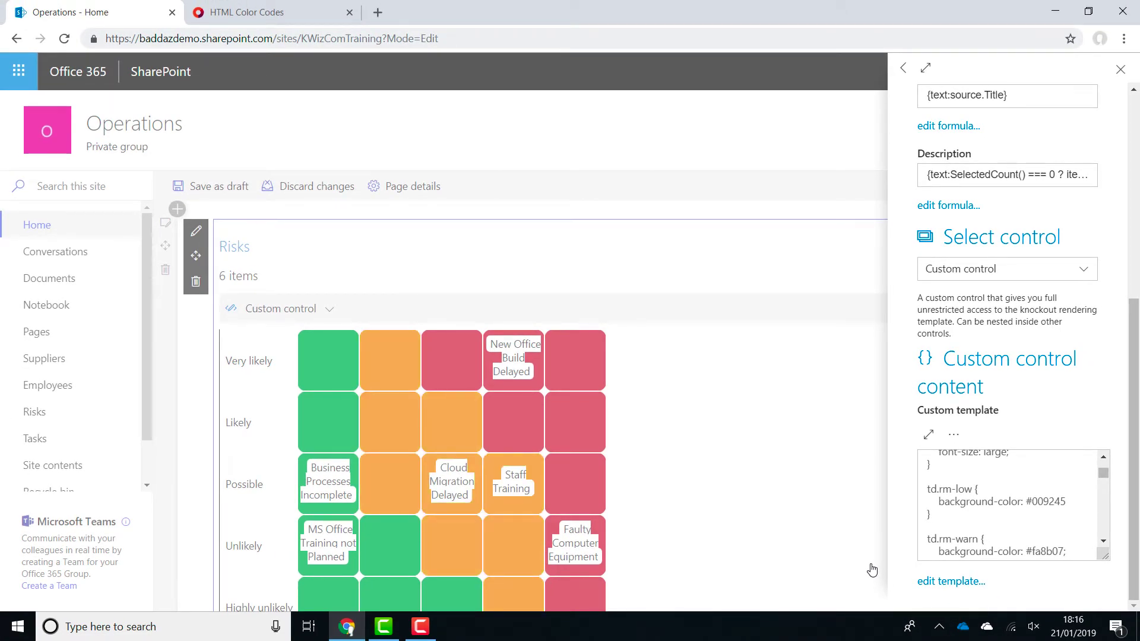
Step: Reopen the risk matrix template and examine its risk detail fields, cell definitions by Probability and Severity, and axis labels
click(969, 312)
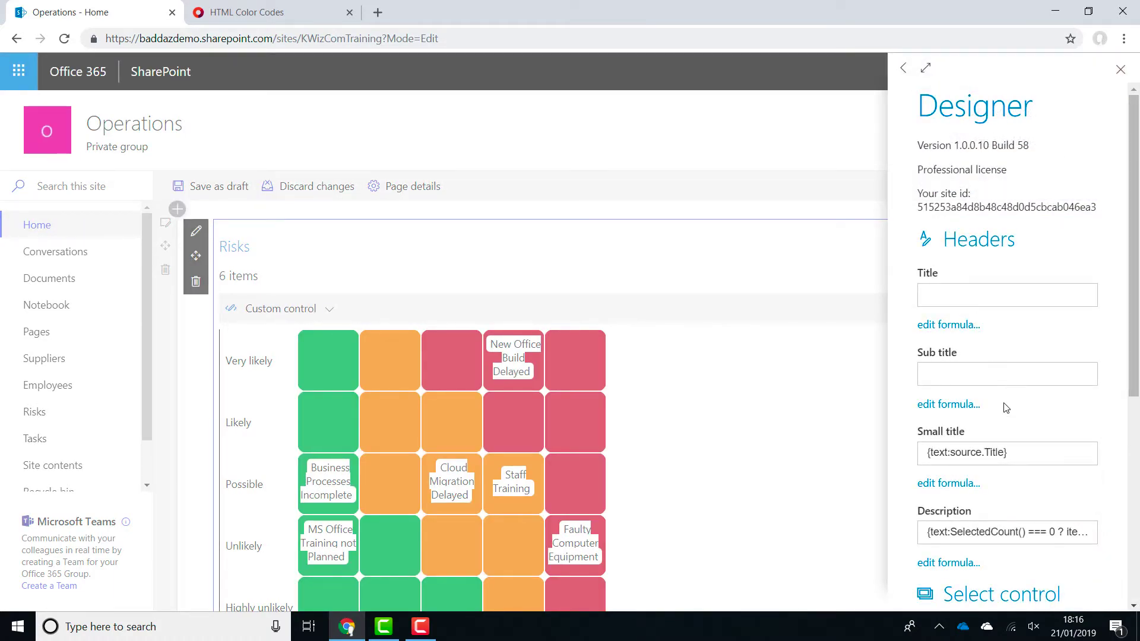
scroll(1010, 410, down, 6)
click(963, 582)
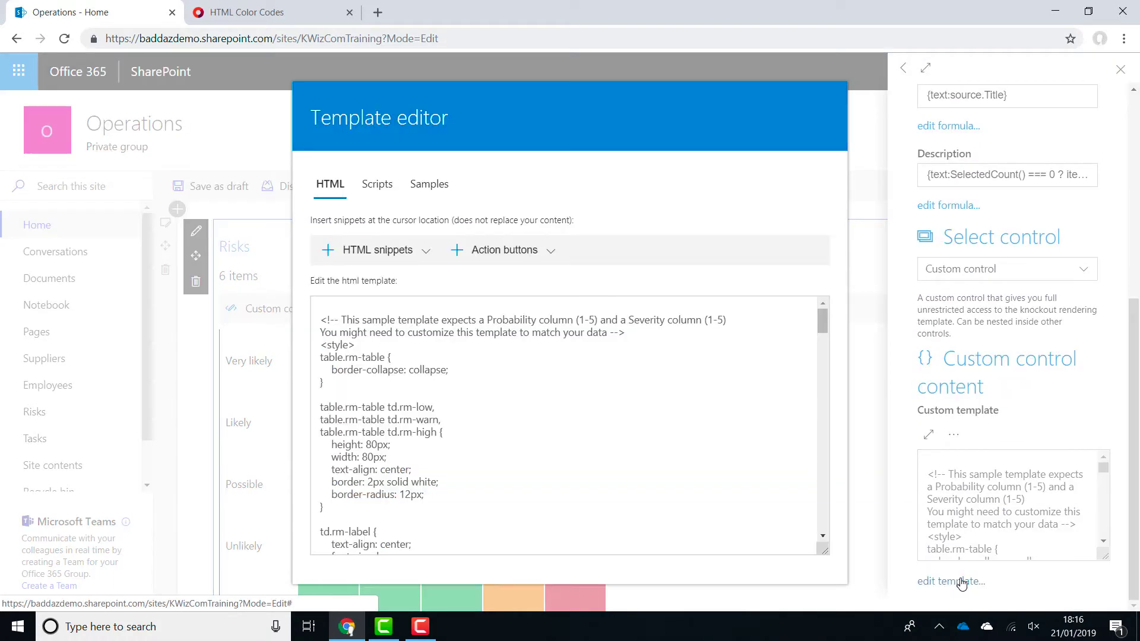
scroll(759, 466, down, 5)
scroll(792, 486, down, 5)
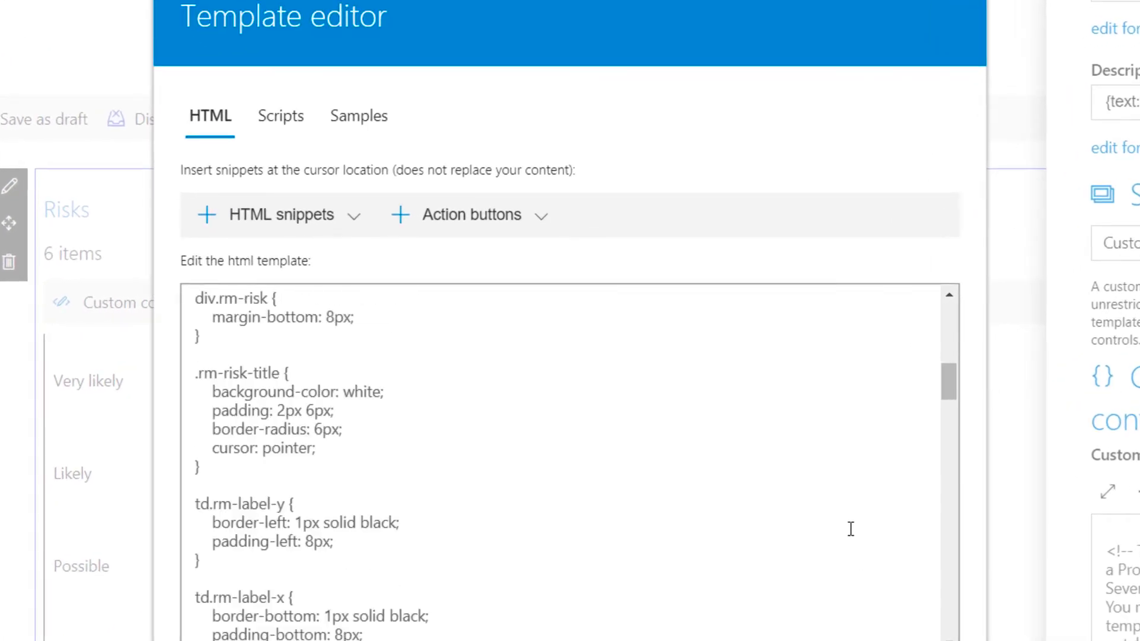
scroll(851, 529, down, 4)
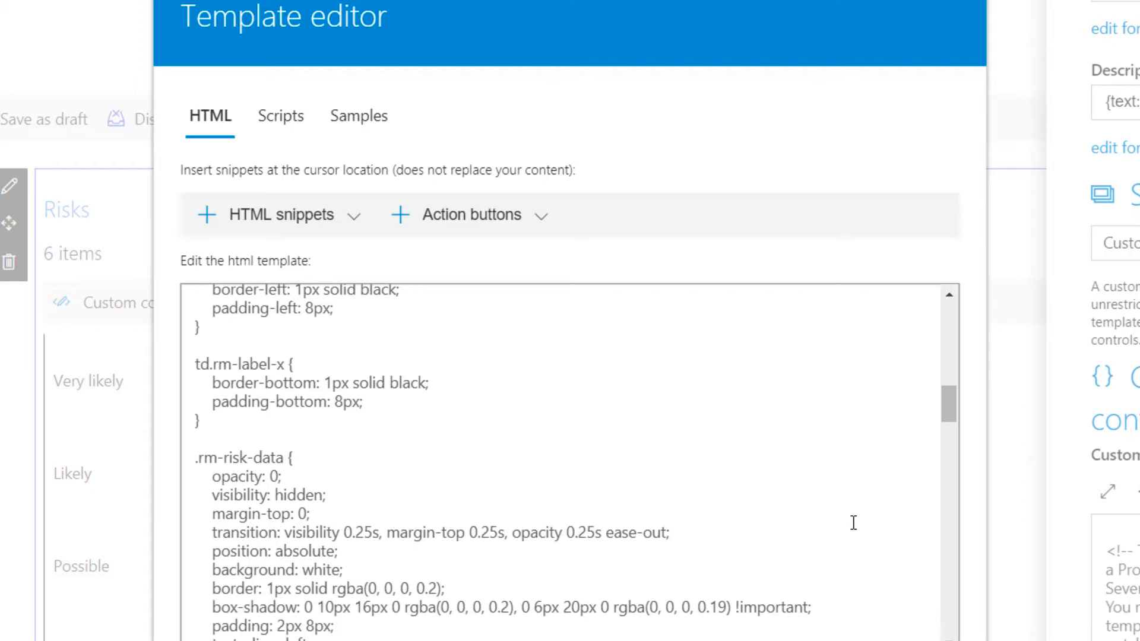
scroll(852, 522, down, 4)
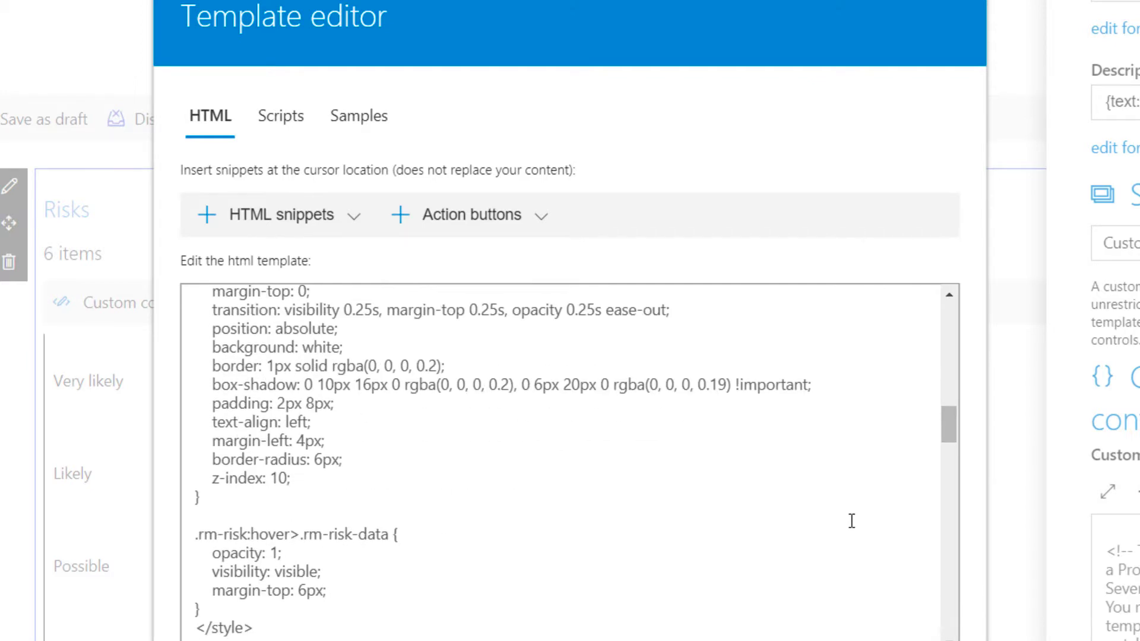
scroll(852, 520, down, 4)
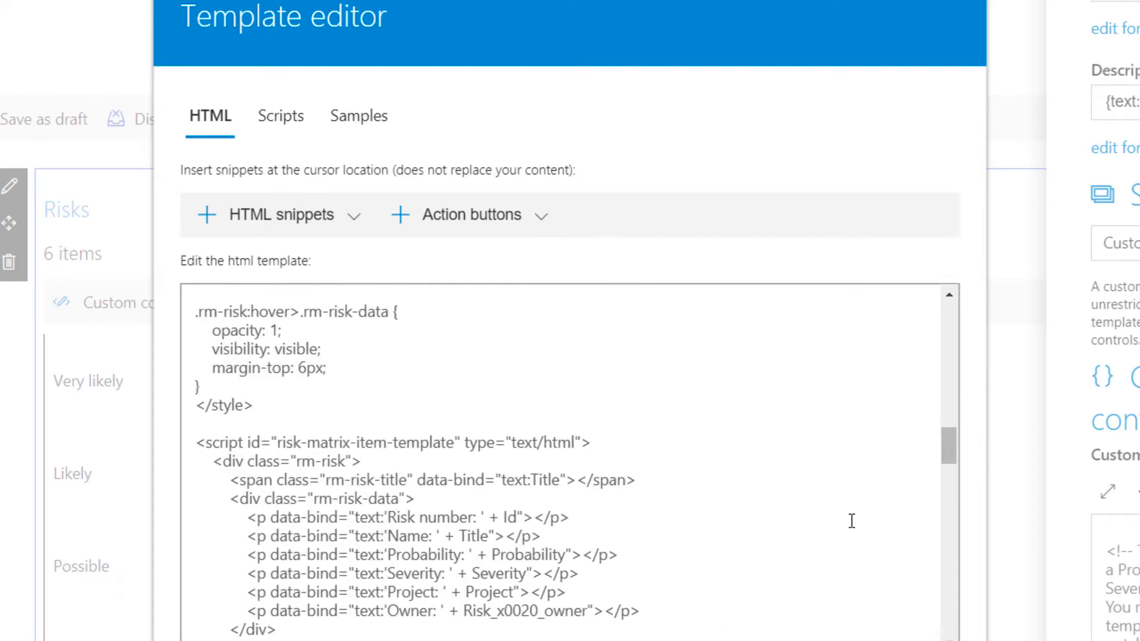
scroll(853, 521, down, 2)
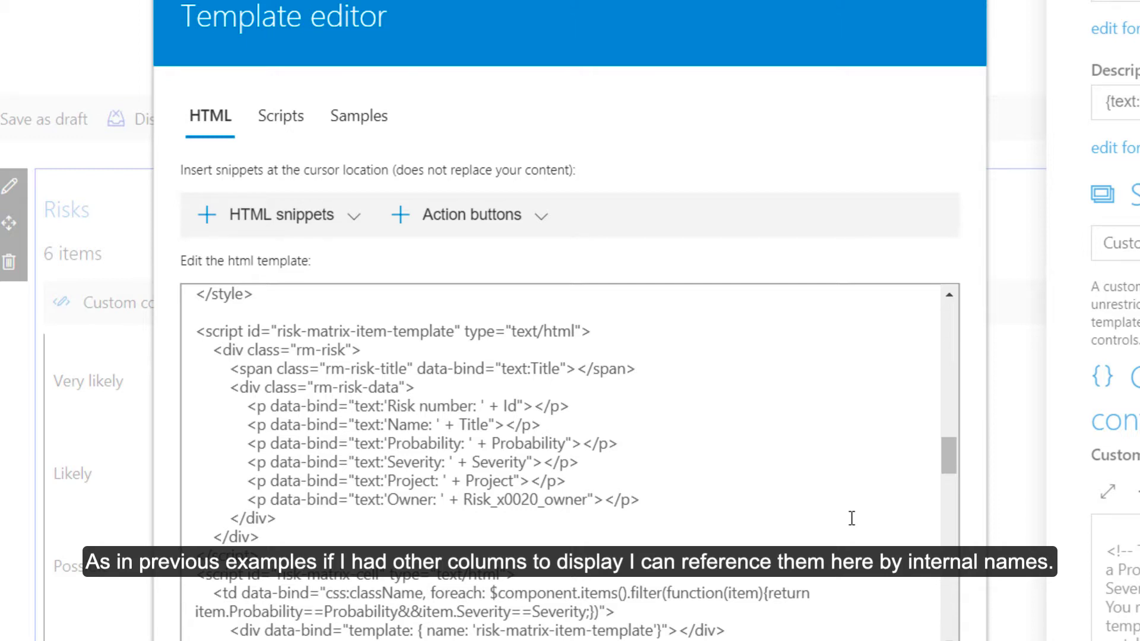
scroll(856, 515, down, 2)
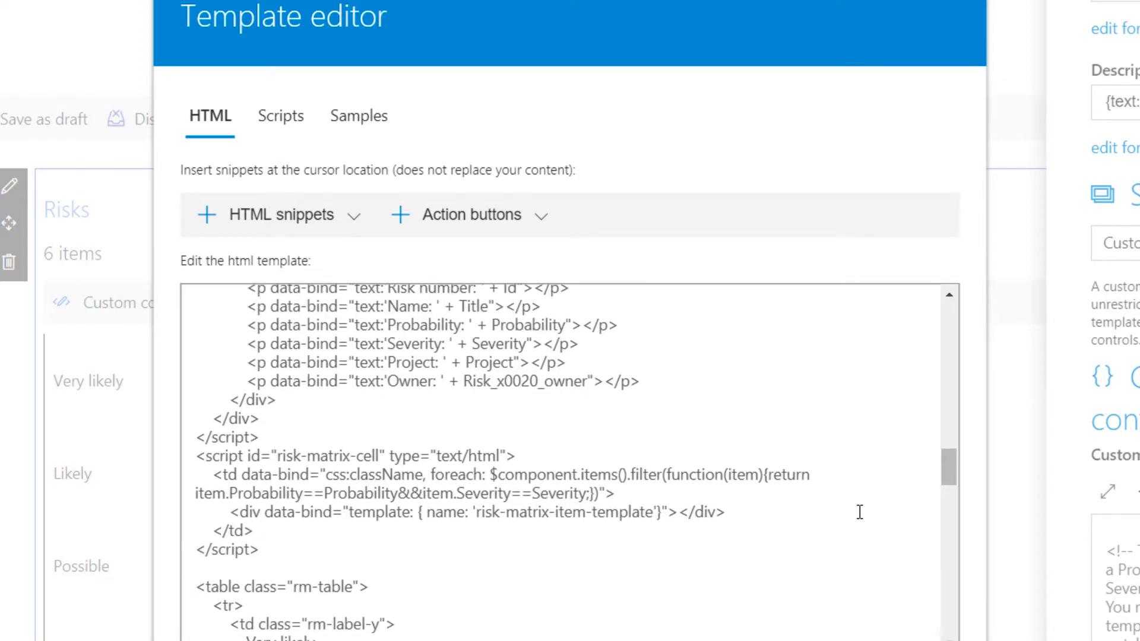
scroll(860, 463, down, 4)
scroll(876, 437, up, 2)
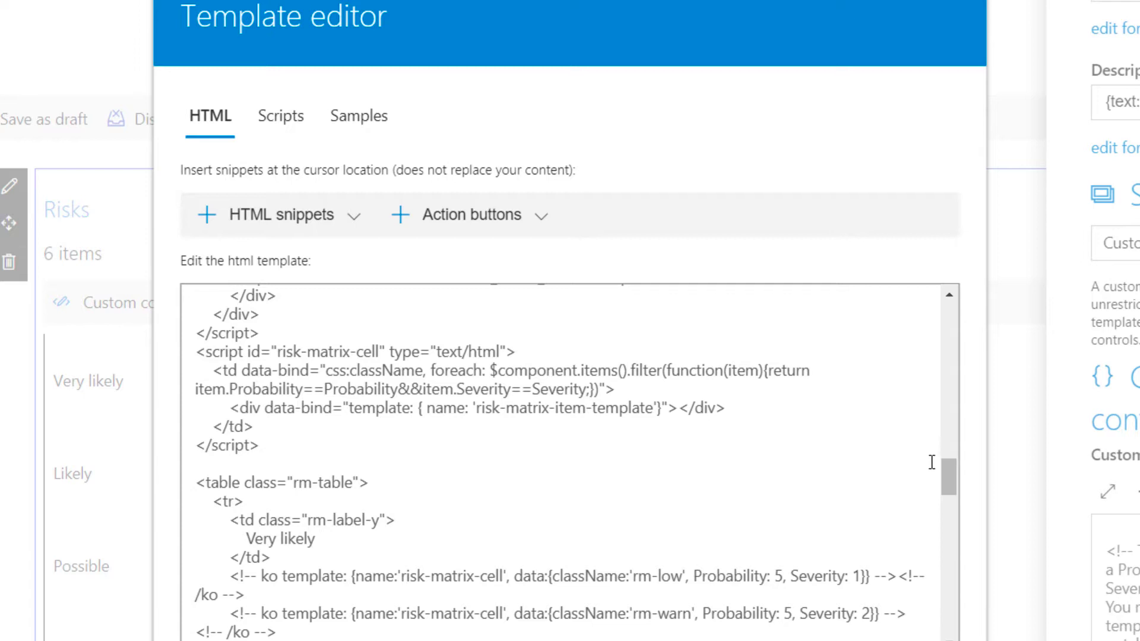
drag(952, 472, 937, 601)
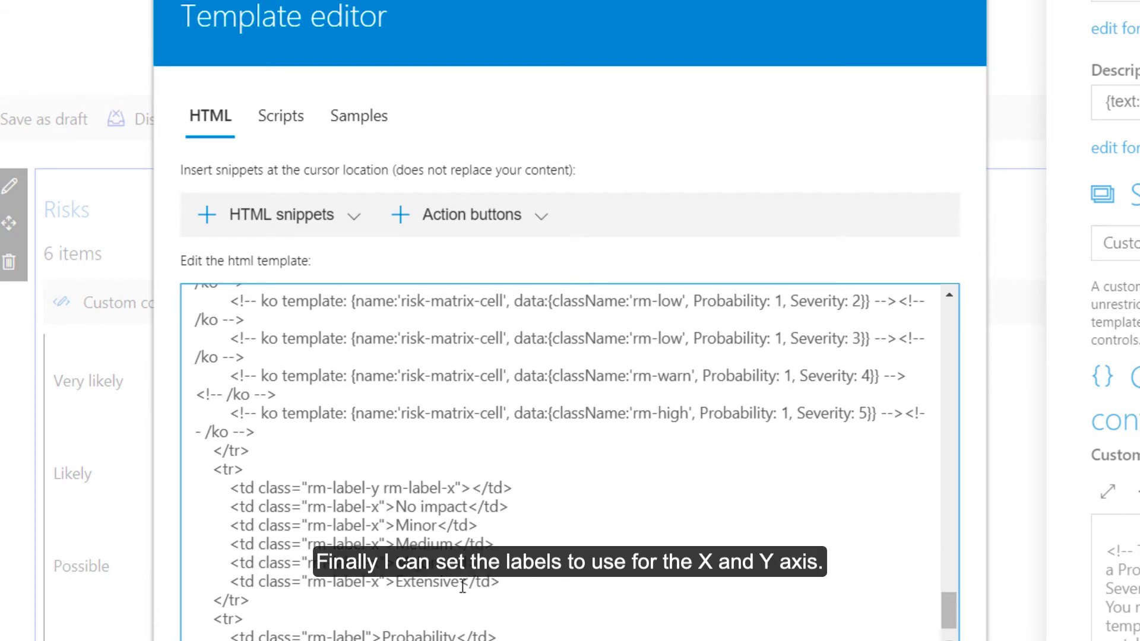
Step: Set the last X-axis label in the risk matrix template to Massive, and close the template editor and the web part settings
double_click(424, 583)
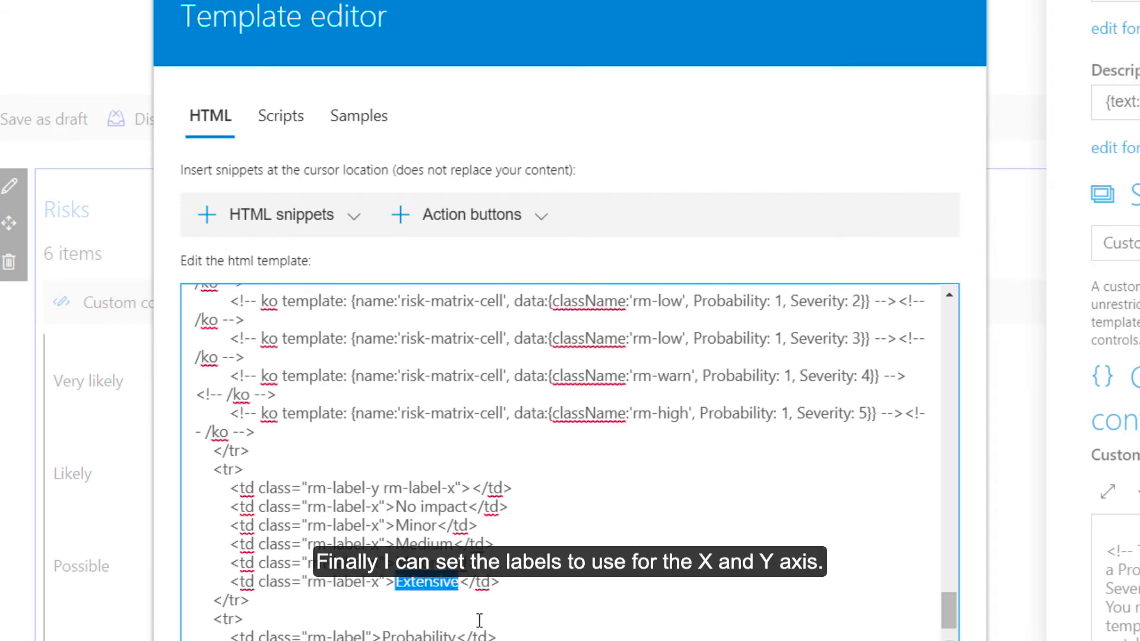
text(Massive)
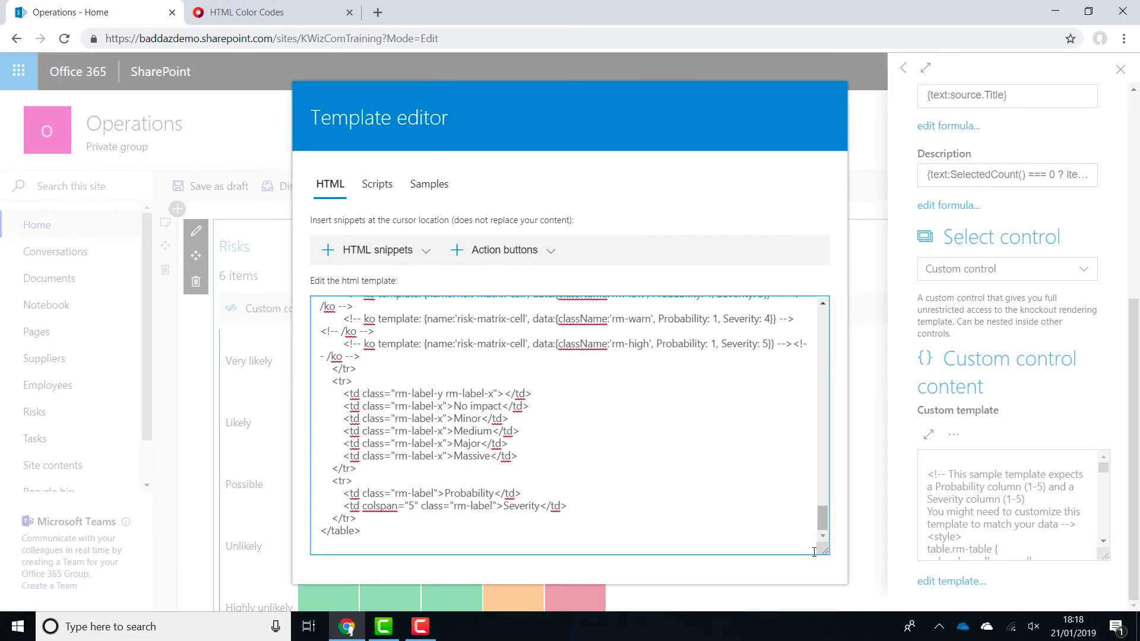
click(808, 598)
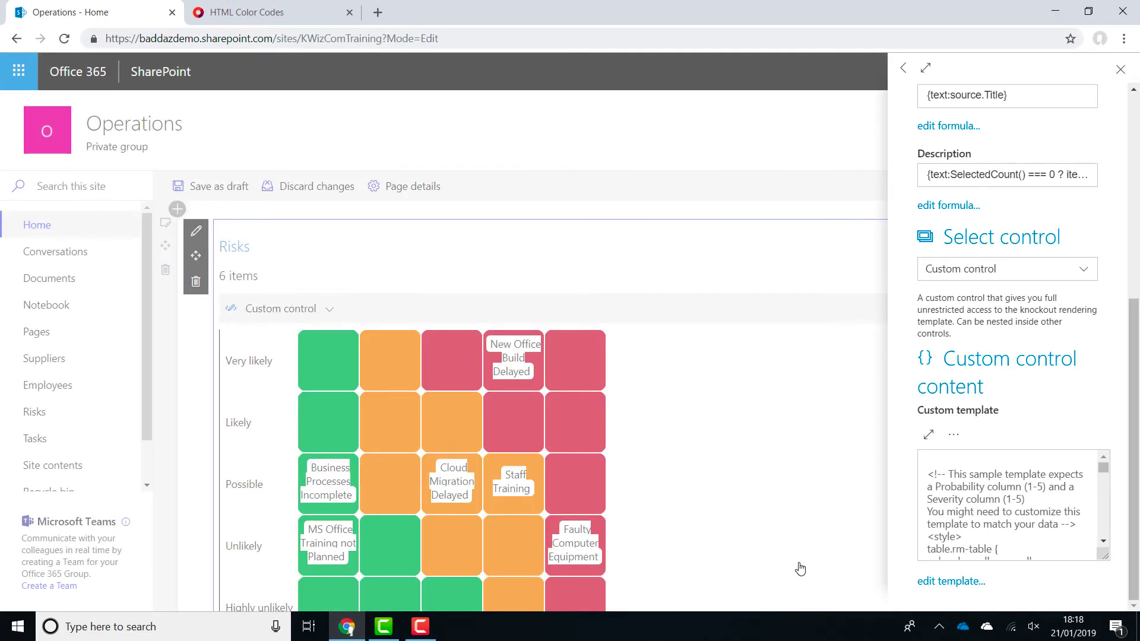
click(870, 360)
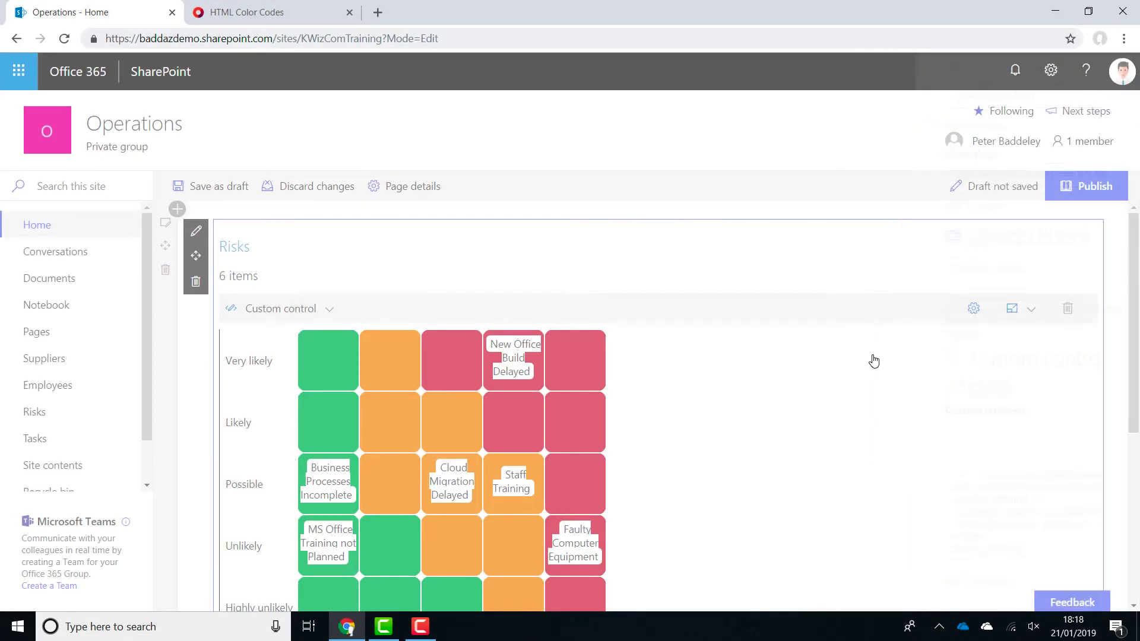
Step: Check the risk matrix's severity labels on the Home page and publish the page
scroll(861, 376, down, 4)
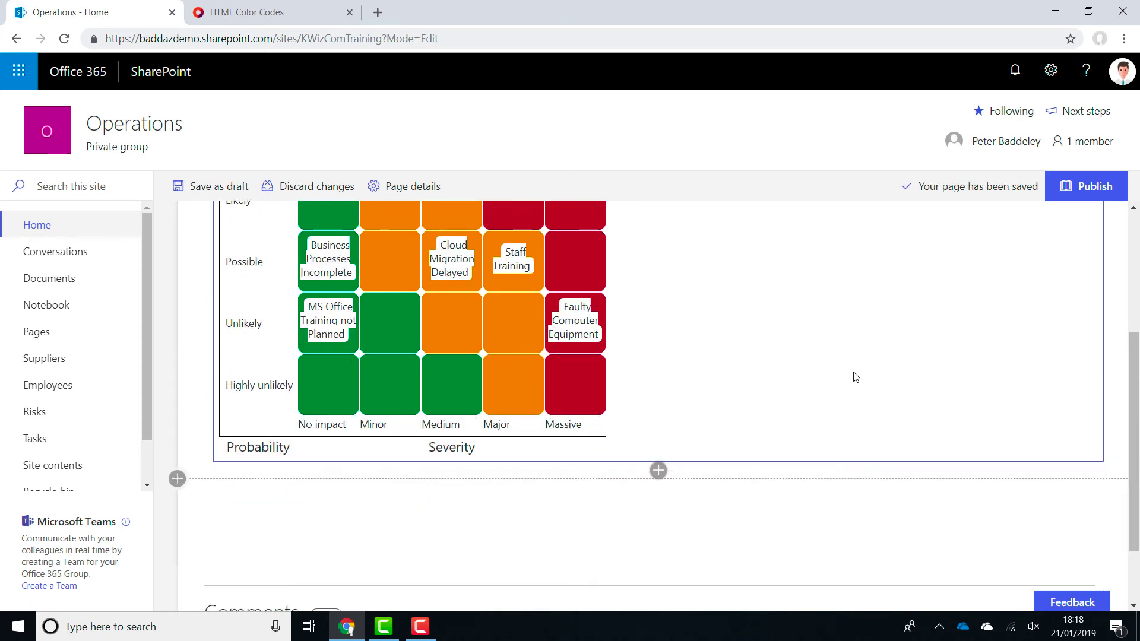
scroll(863, 374, up, 1)
click(1086, 186)
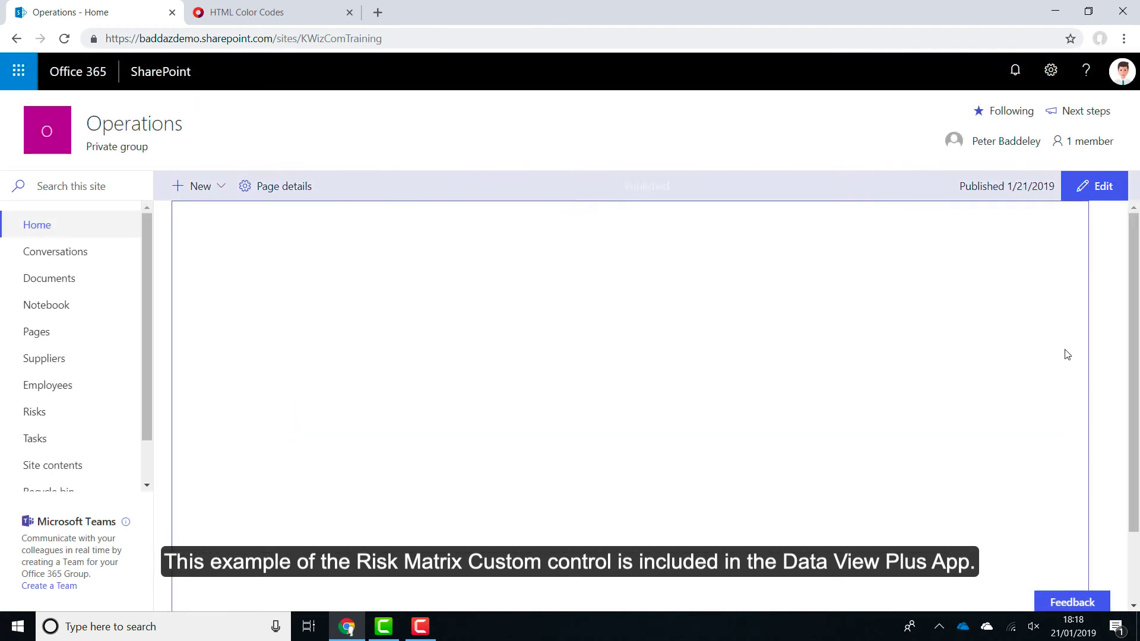
scroll(1067, 355, down, 1)
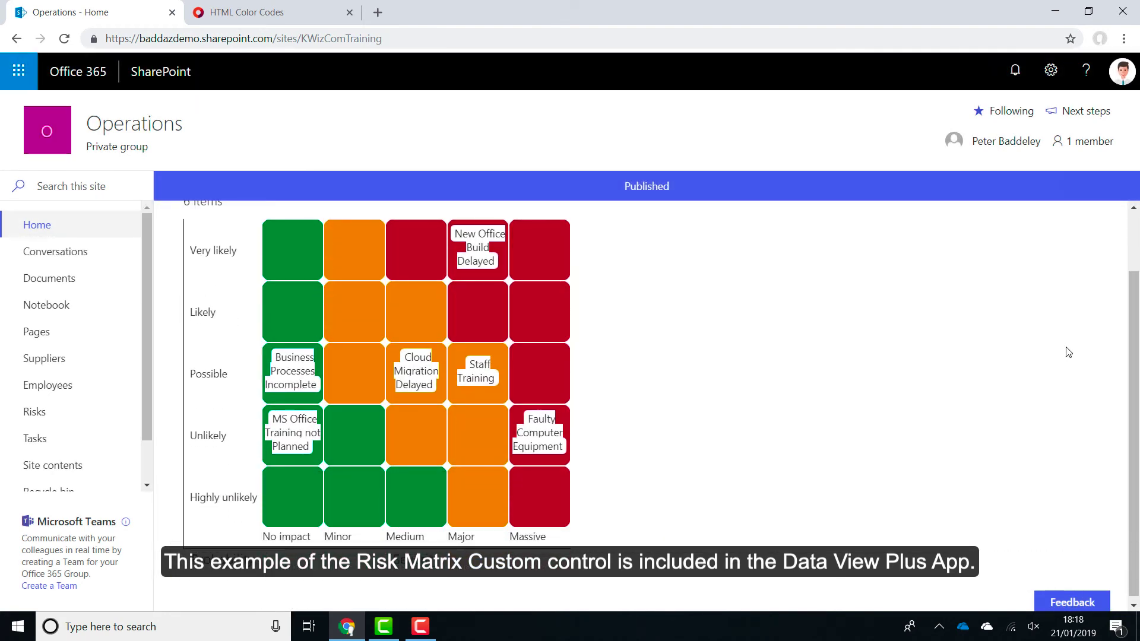